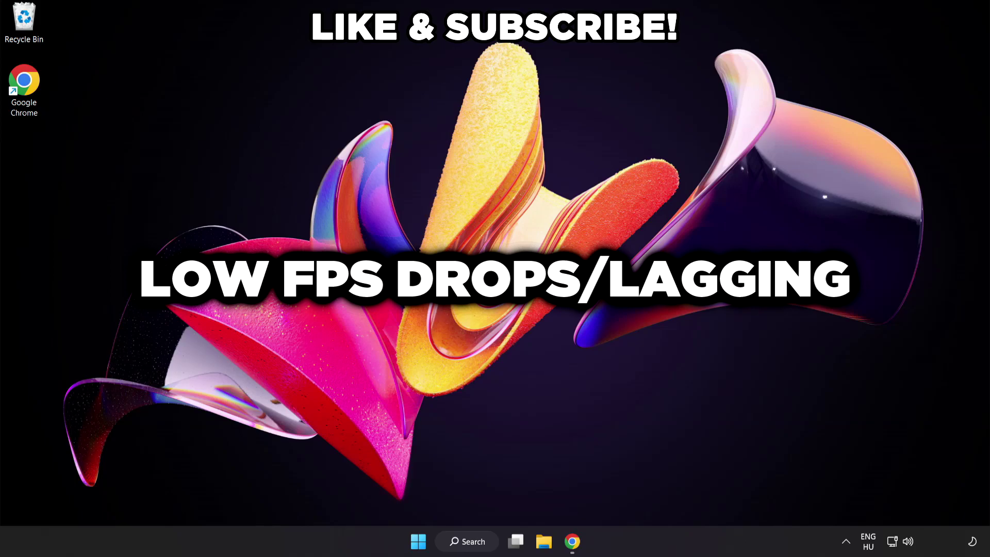
- Search 'edit power plan' and switch Power Options from Balanced to the High performance plan
left_click(475, 542)
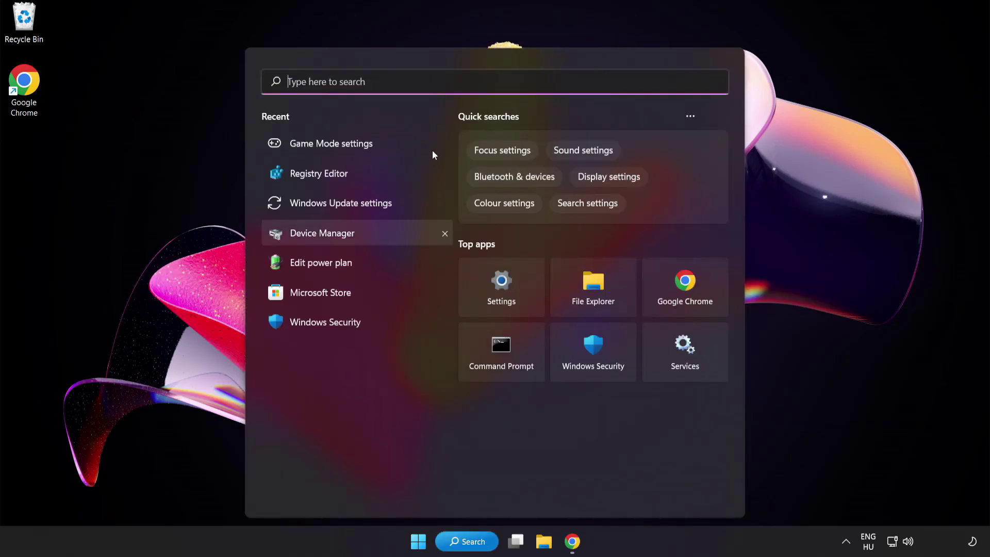
type("edit power plan")
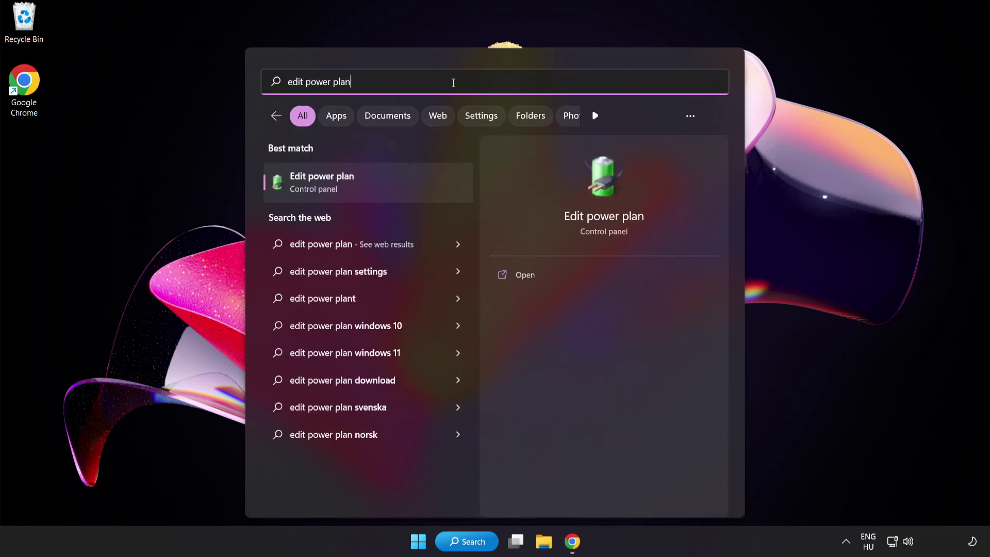
left_click(403, 193)
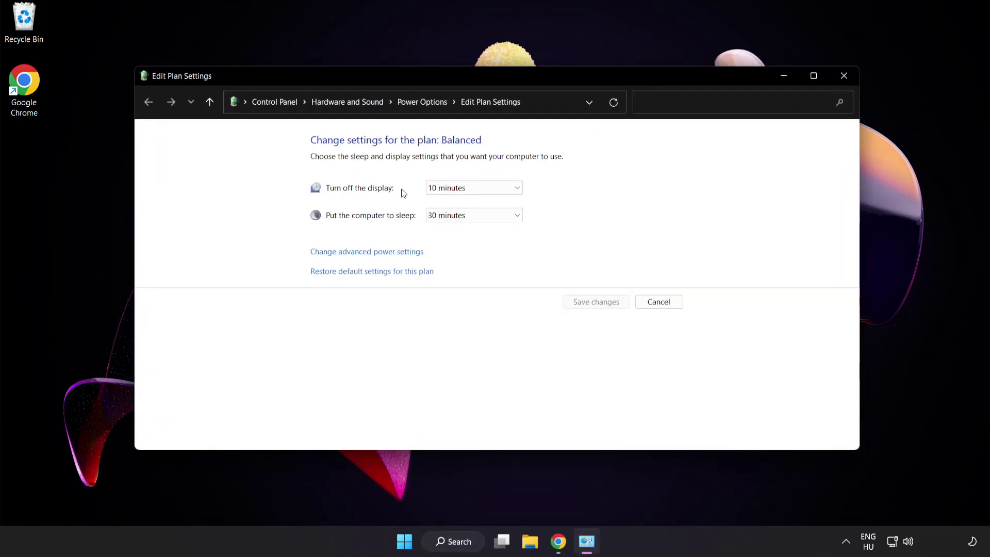
left_click(431, 103)
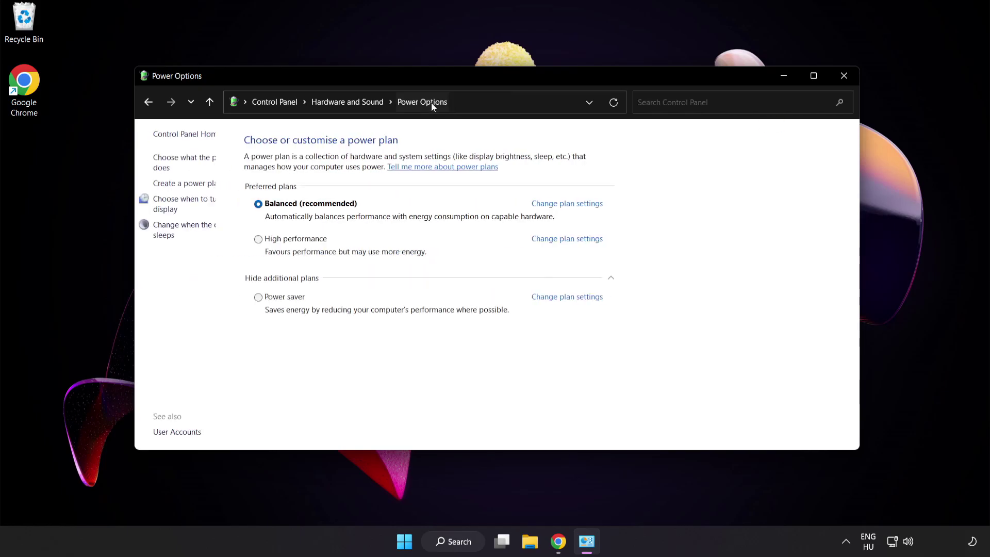
left_click(331, 243)
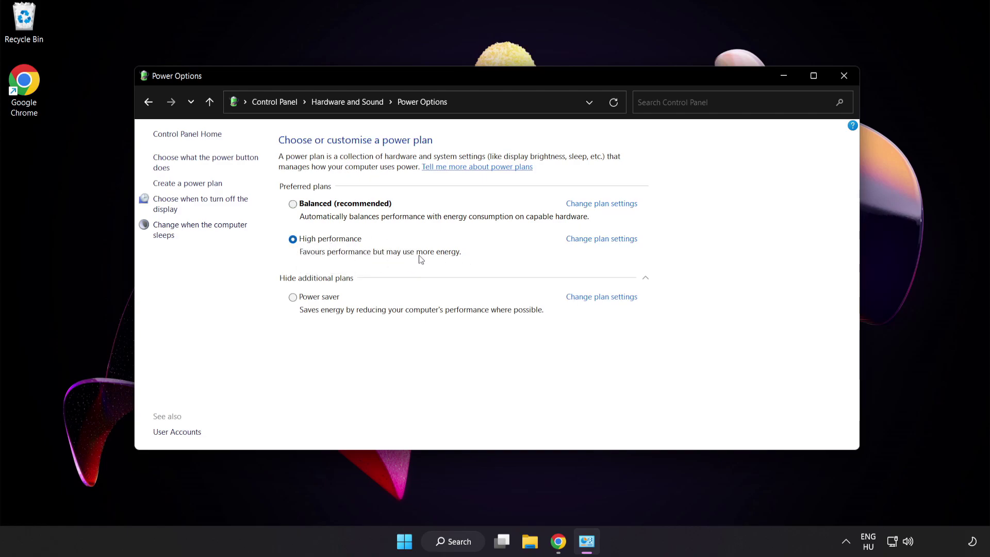
left_click(844, 77)
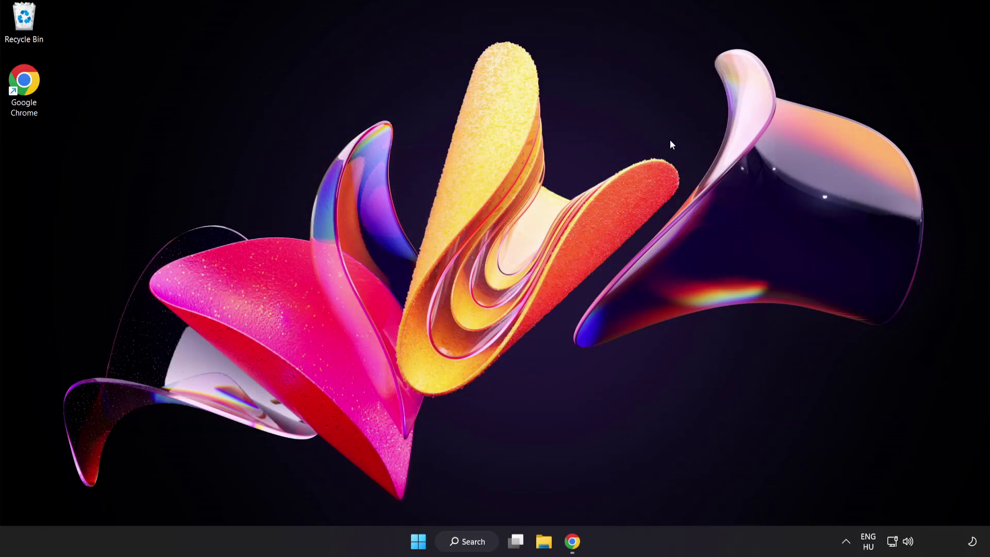
left_click(466, 540)
type("device manager")
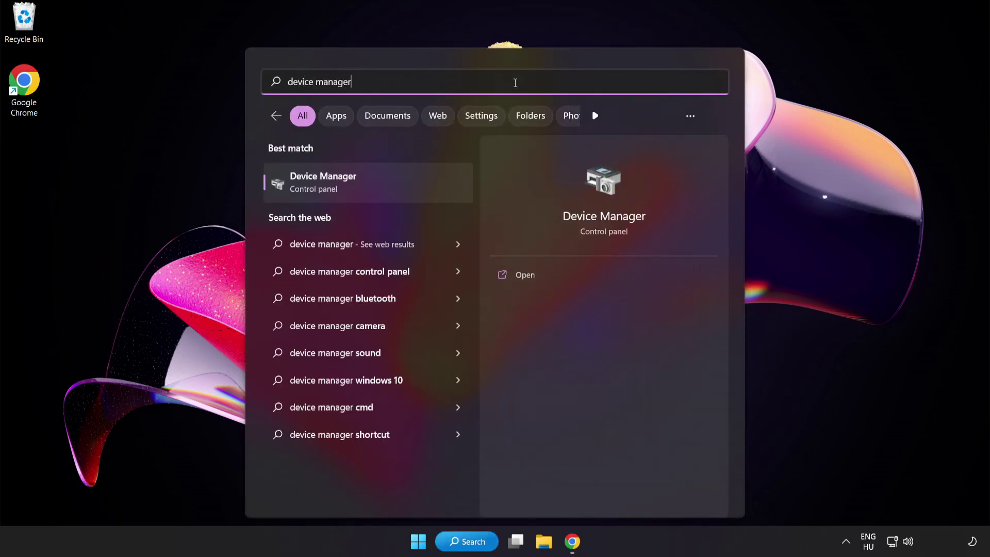
left_click(406, 187)
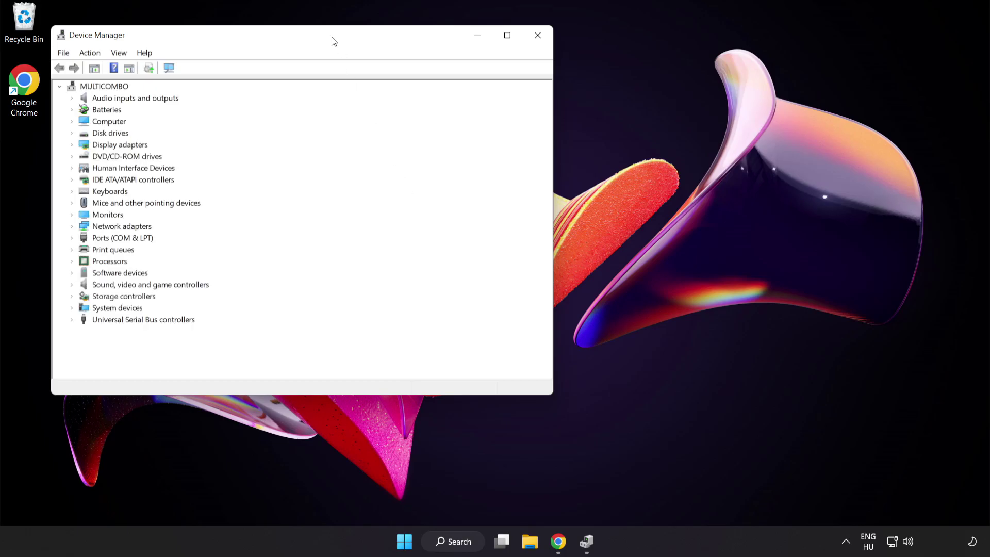
left_click_drag(334, 38, 503, 102)
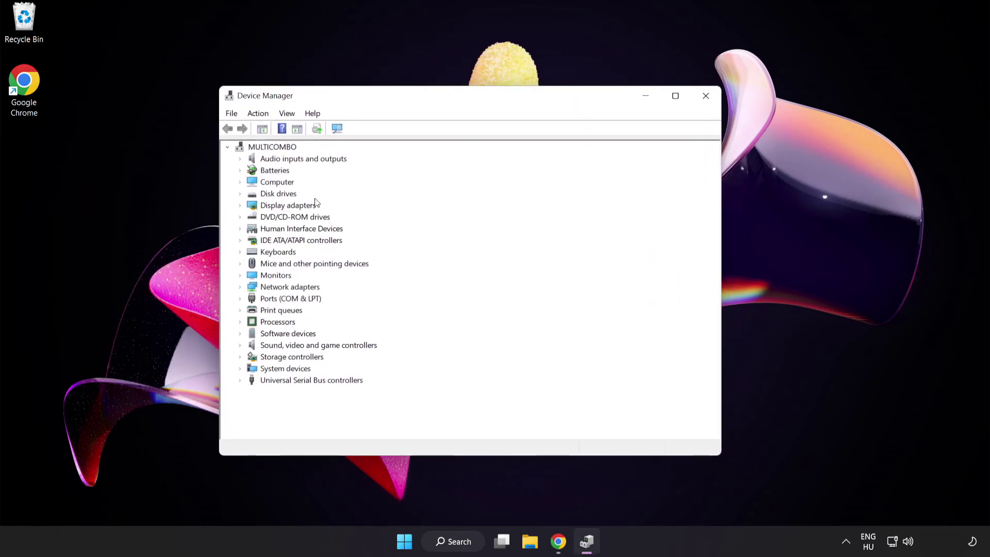
left_click(254, 209)
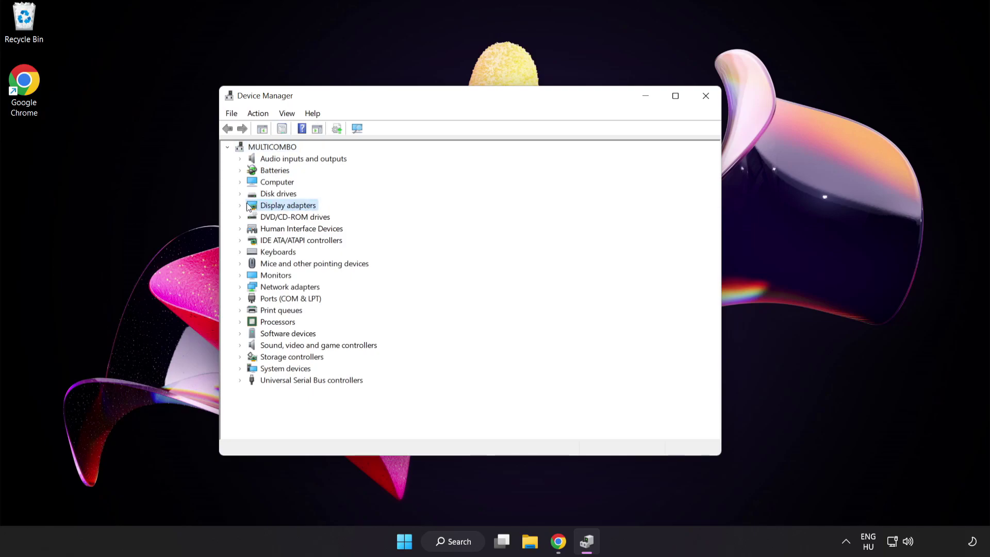
left_click(241, 206)
left_click(282, 217)
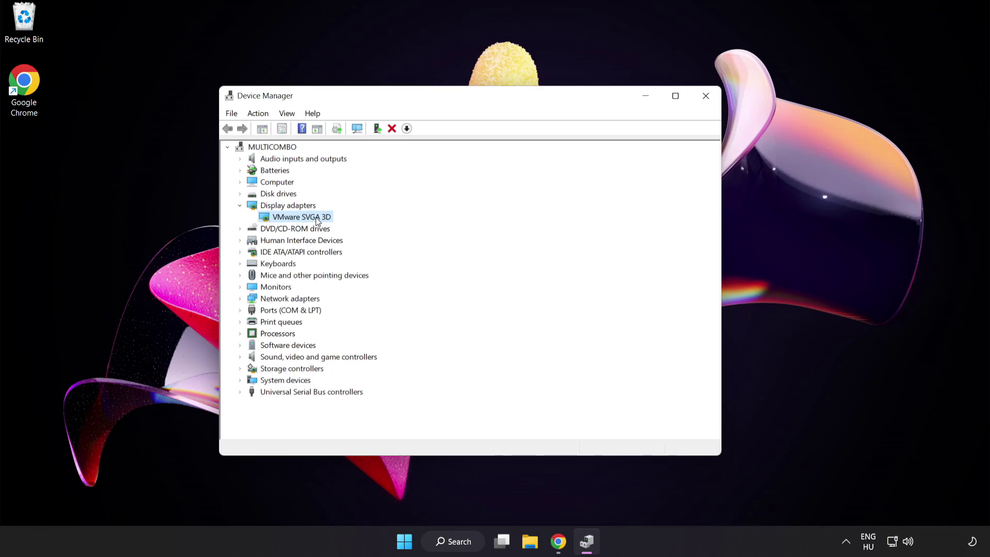
right_click(316, 217)
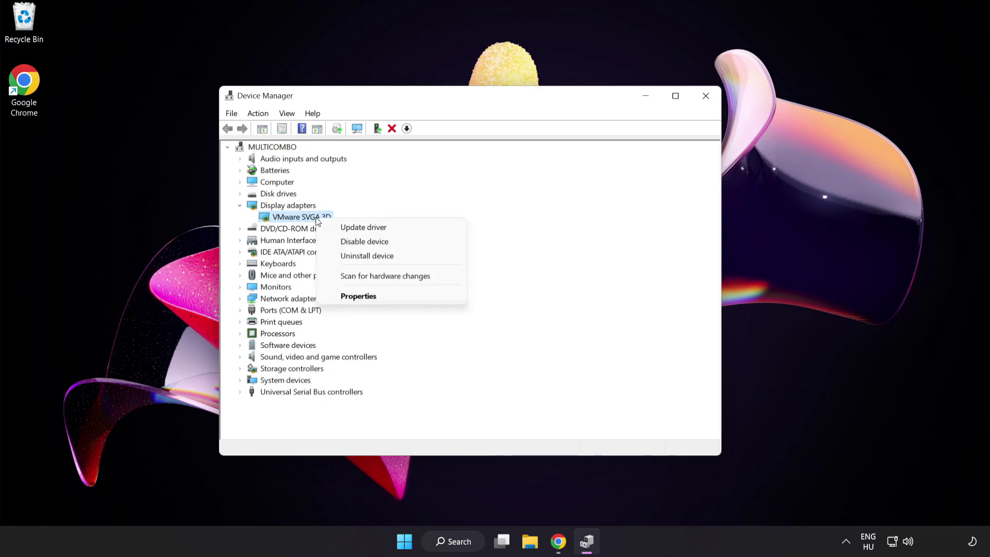
left_click(388, 227)
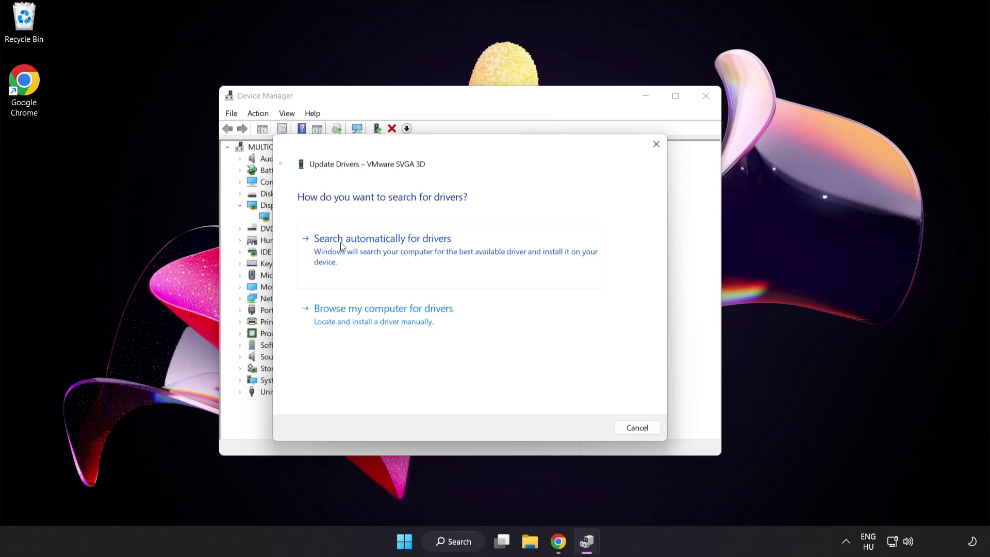
left_click(409, 250)
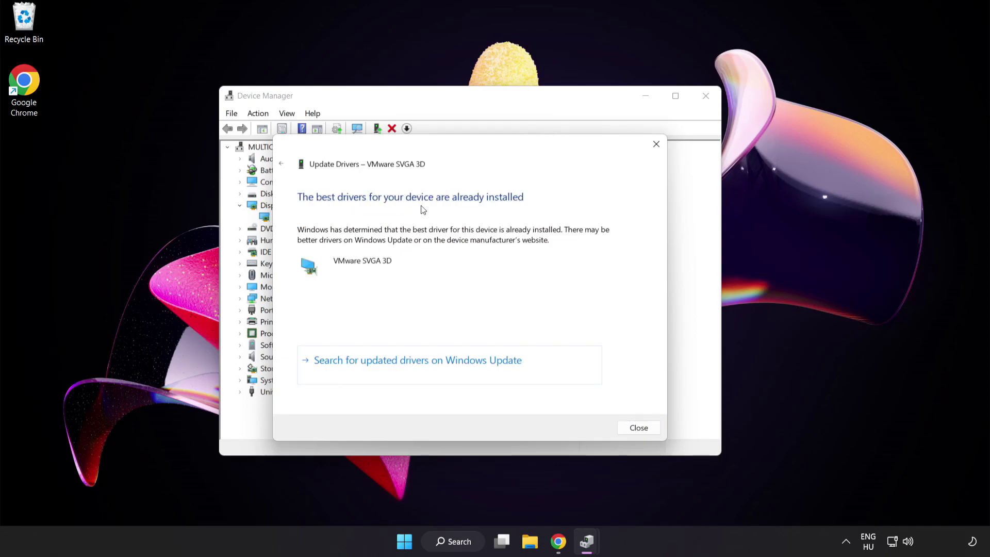
left_click(638, 427)
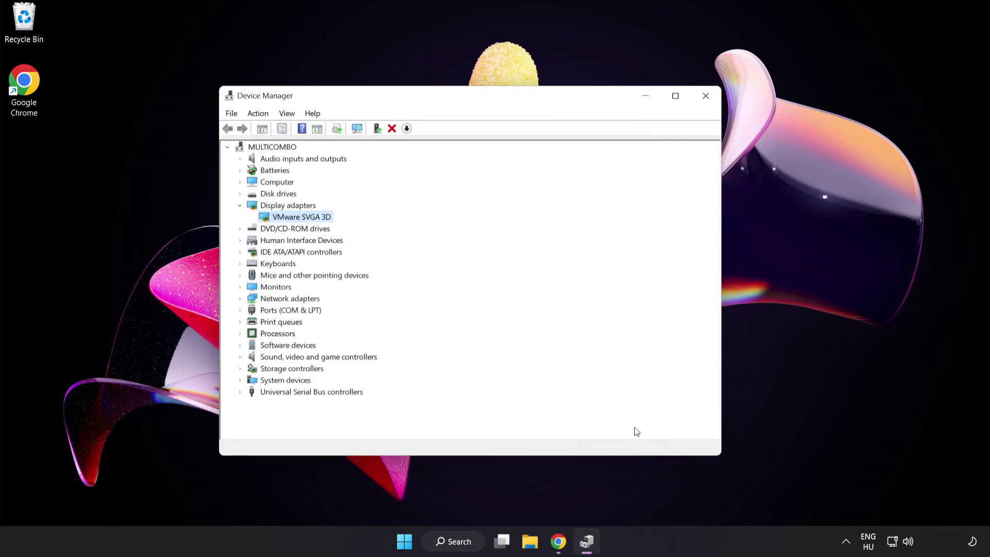
left_click(704, 97)
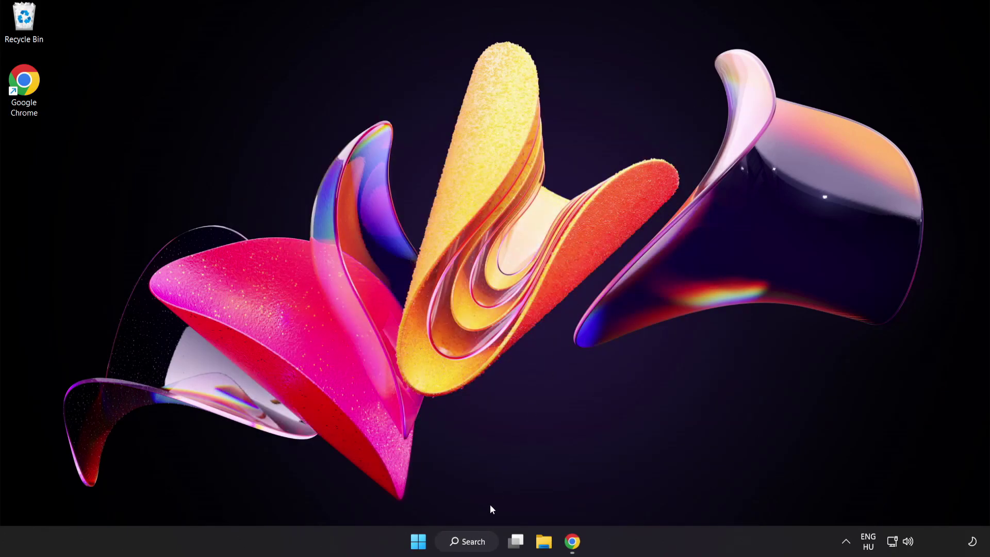
left_click(478, 547)
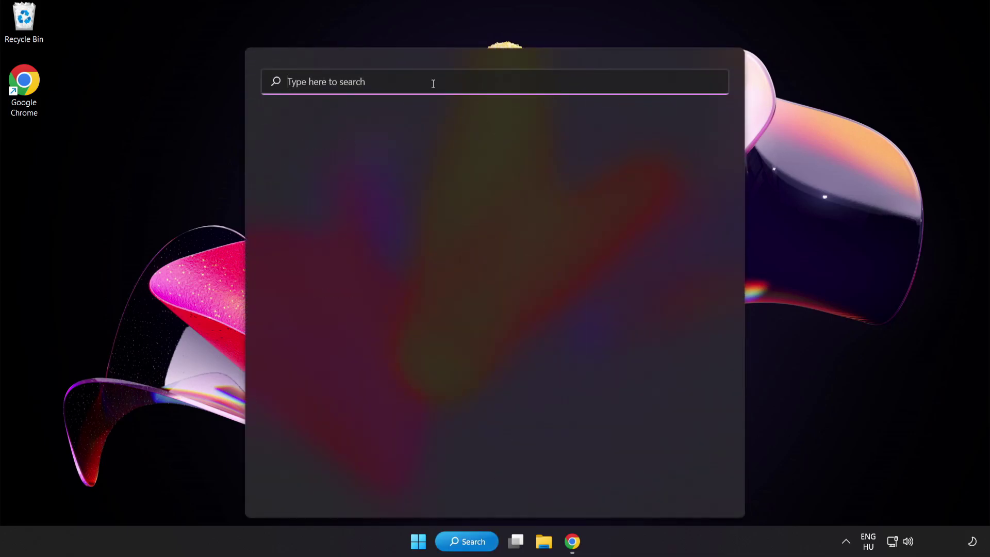
type("game mode settings")
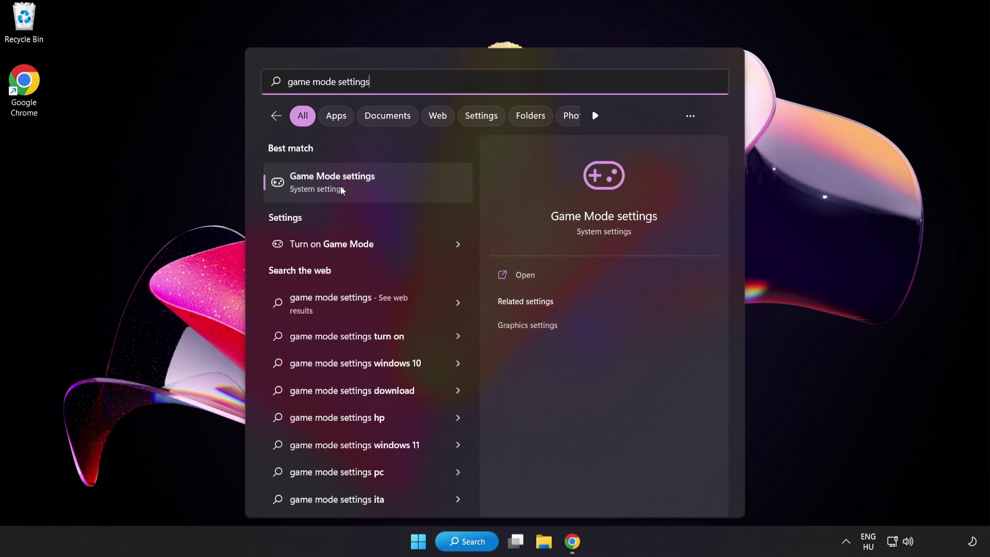
left_click(361, 188)
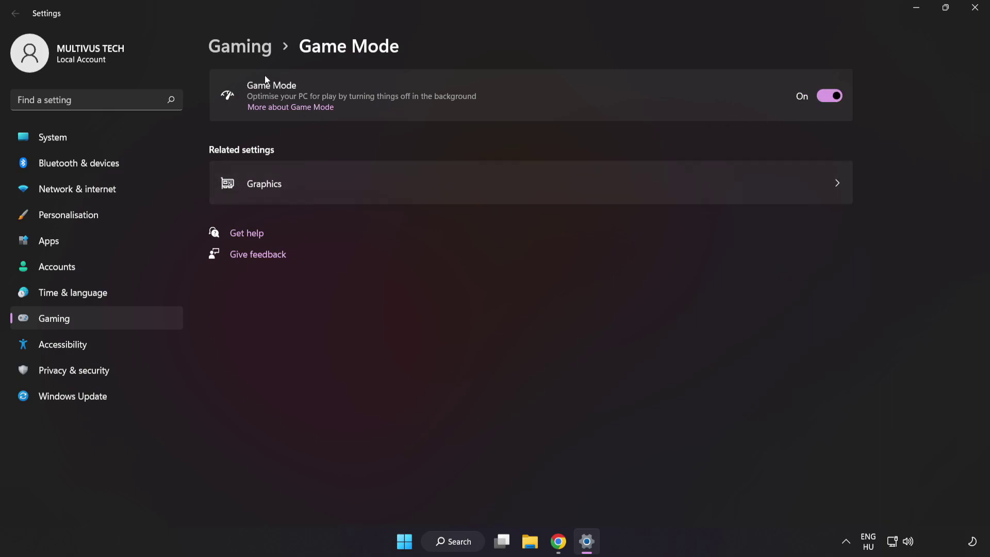
left_click(245, 51)
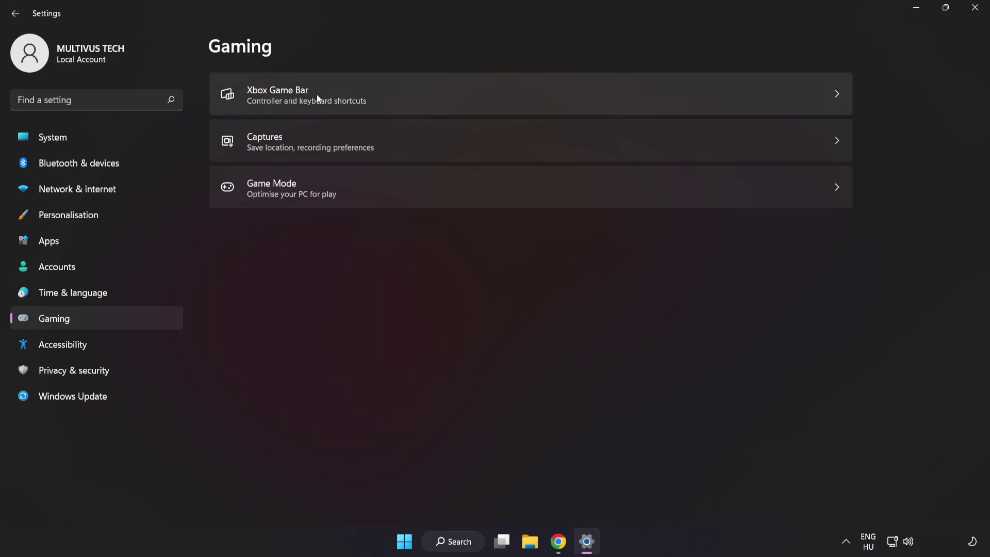
left_click(714, 92)
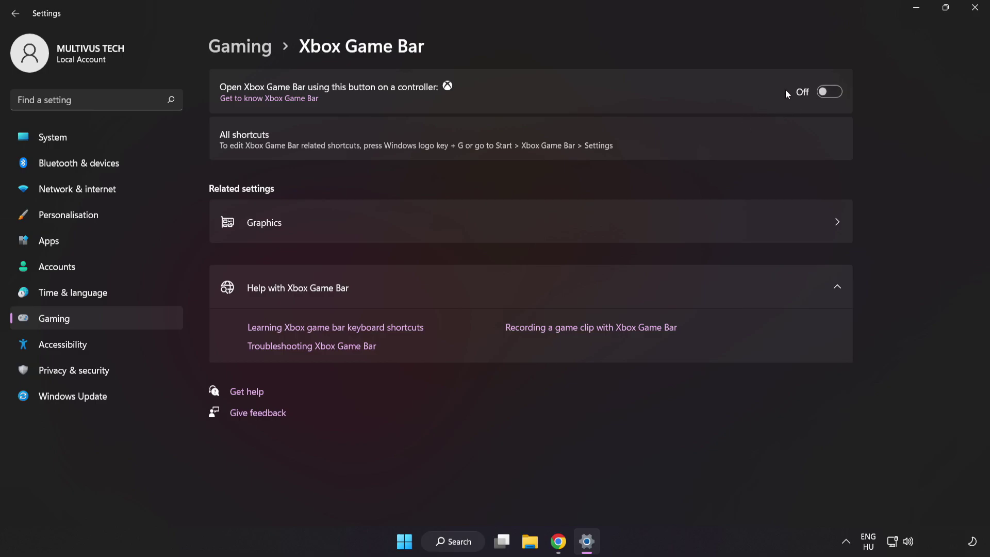
left_click(977, 15)
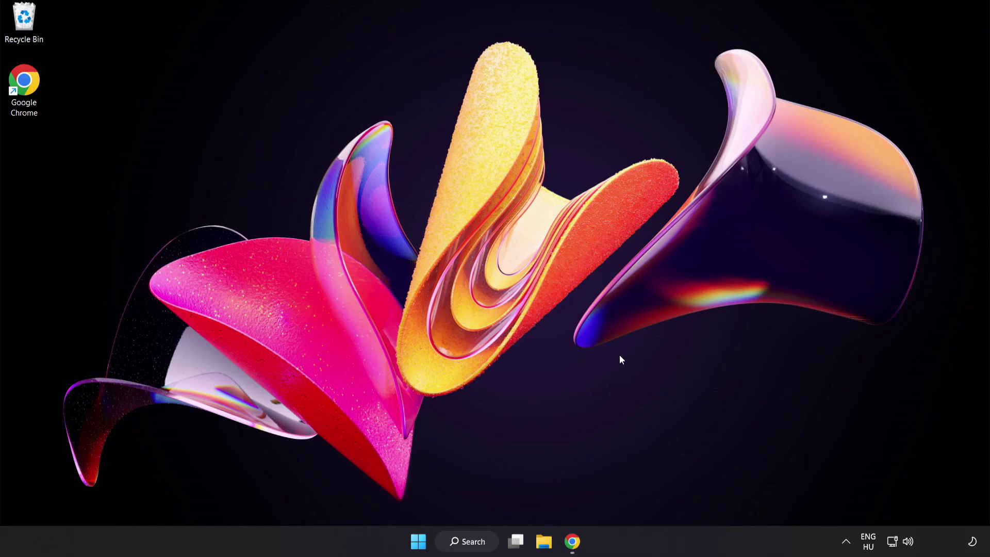
- Open Task Manager and end the Google Chrome process group
right_click(416, 546)
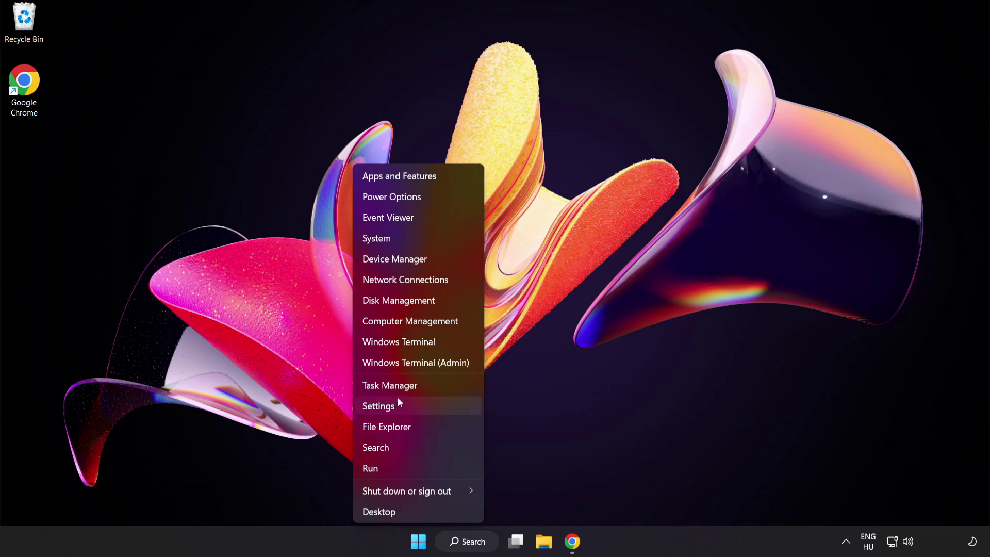
left_click(424, 384)
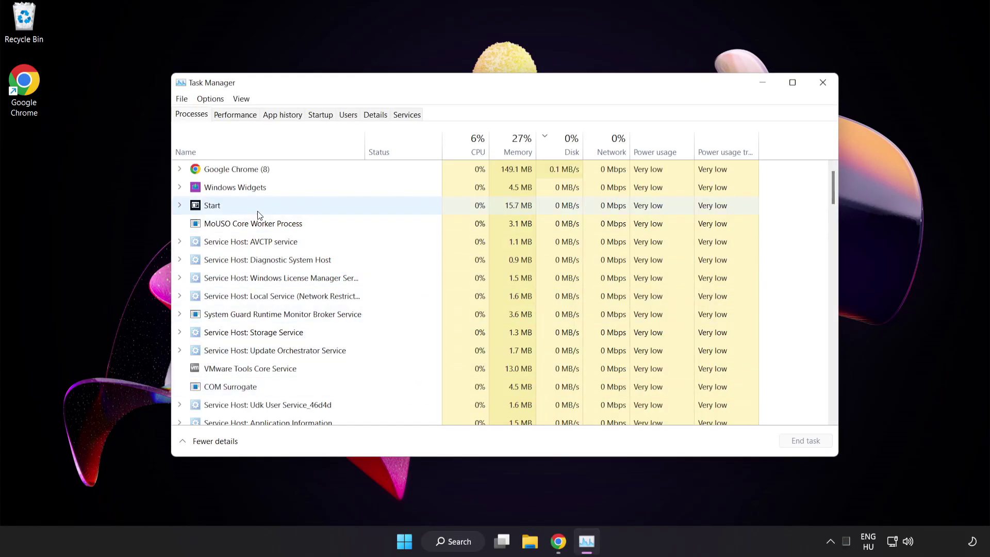
left_click(253, 170)
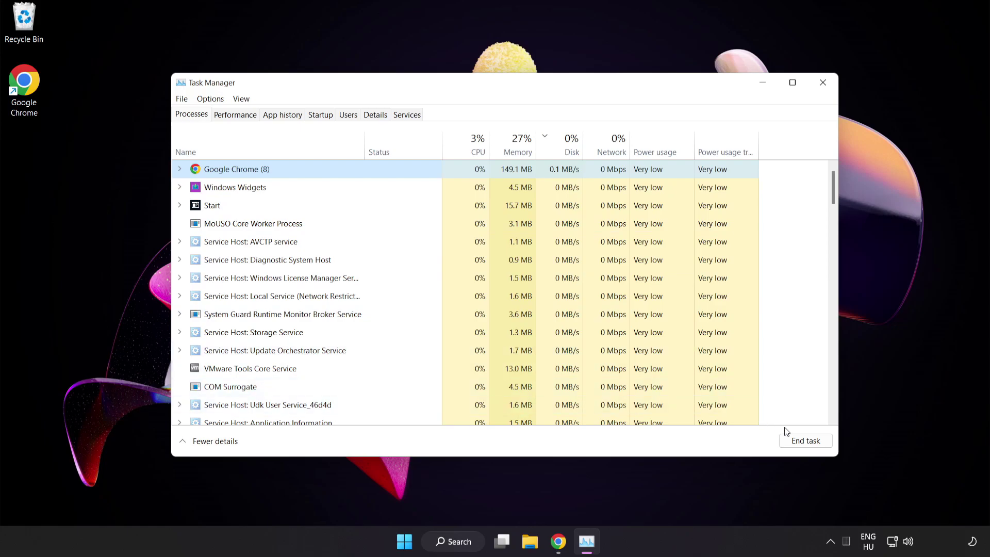
left_click(800, 442)
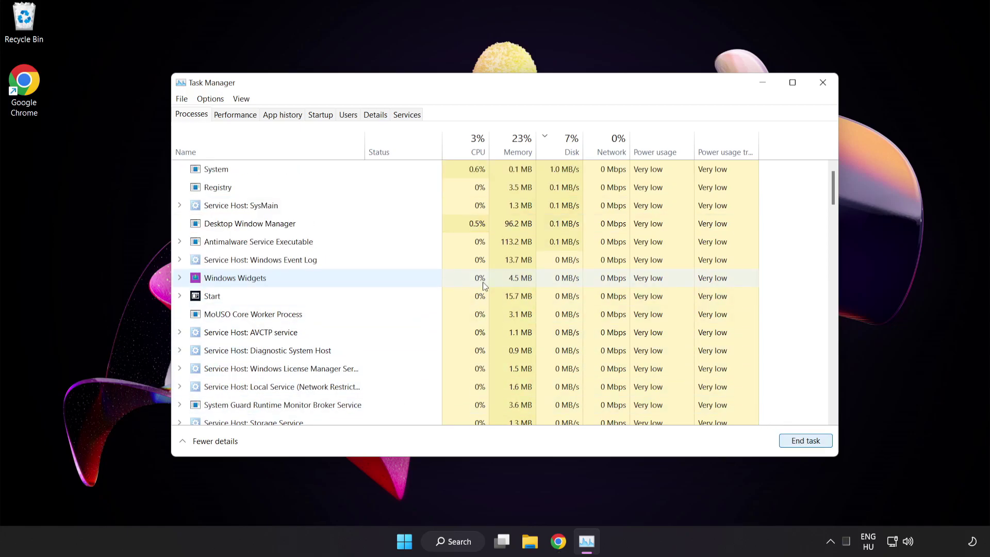
mouse_move(832, 188)
left_mouse_down()
mouse_move(831, 403)
mouse_move(831, 186)
left_mouse_up()
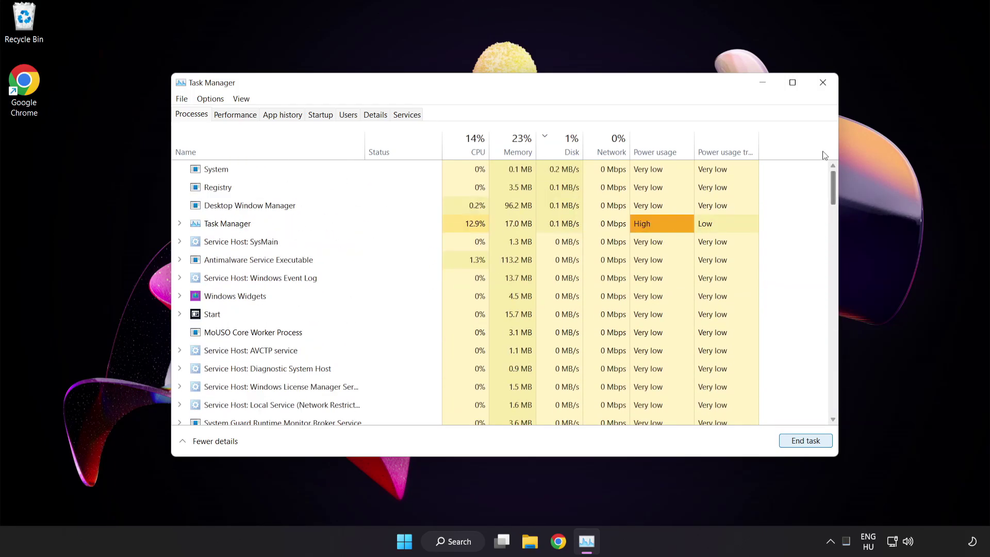
- Disable Cortana, Phone Link and Terminal as startup apps, then close Task Manager
left_click(323, 115)
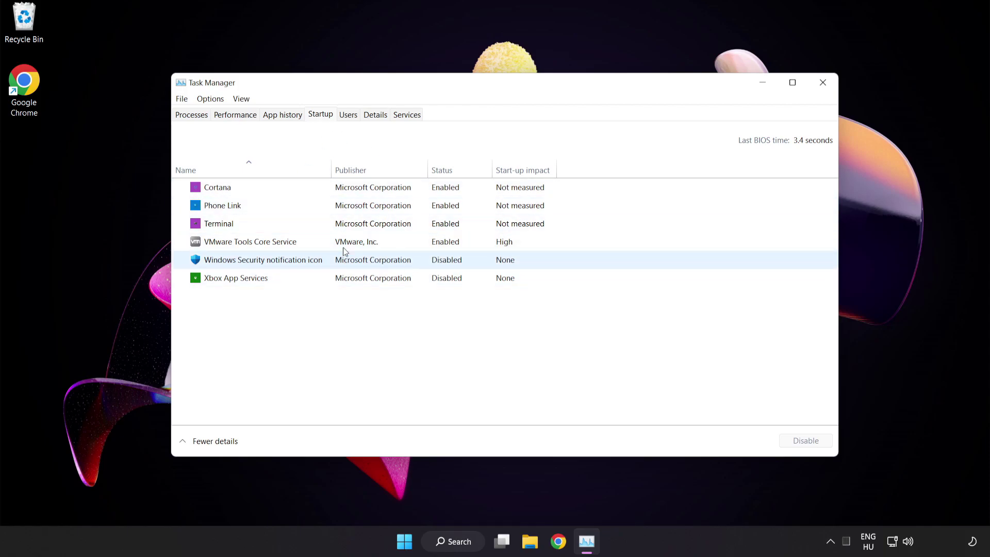
left_click(348, 192)
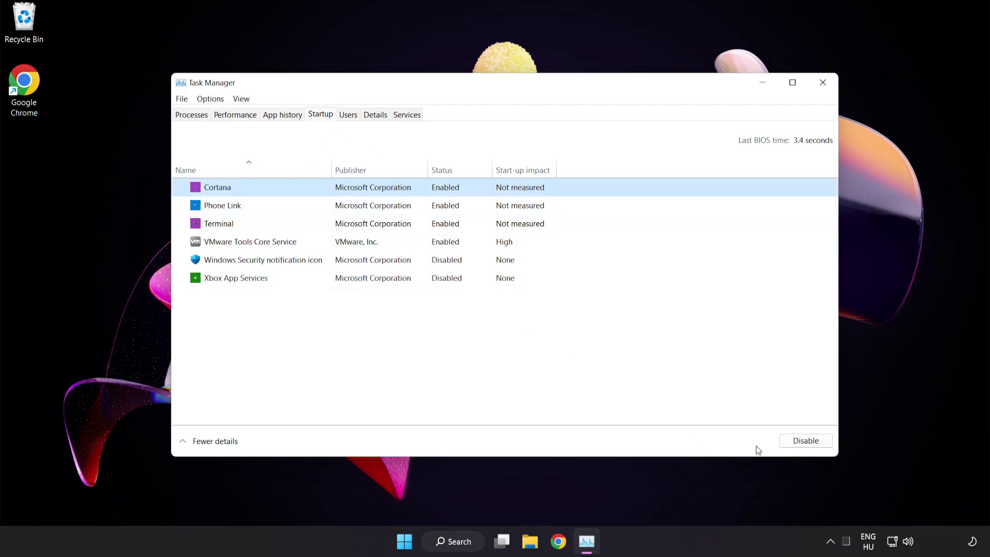
left_click(806, 440)
left_click(290, 207)
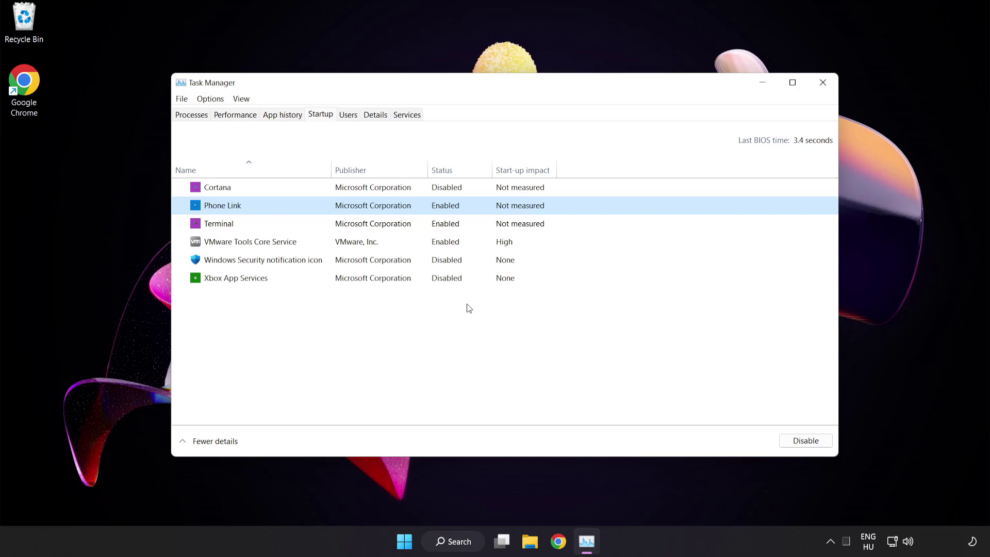
left_click(804, 440)
left_click(395, 228)
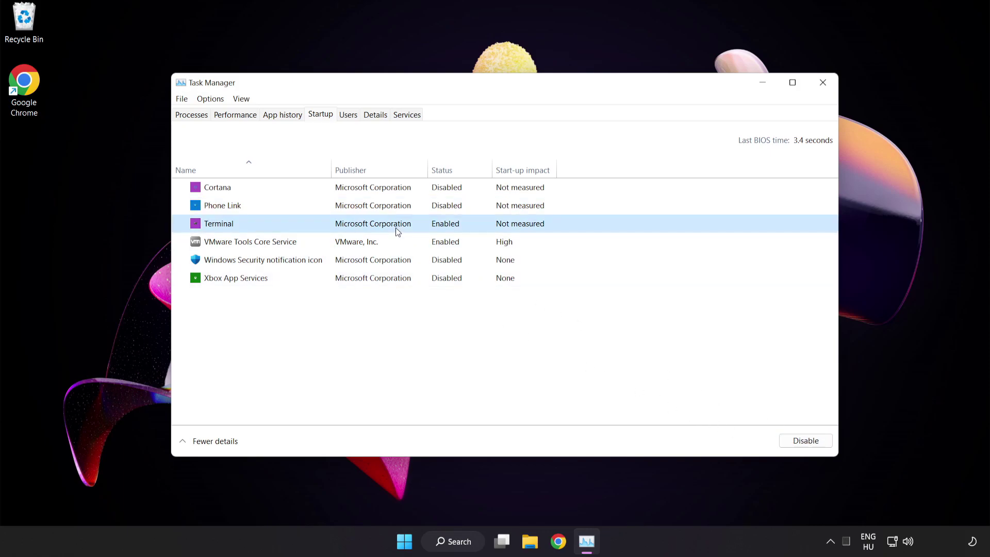
left_click(796, 439)
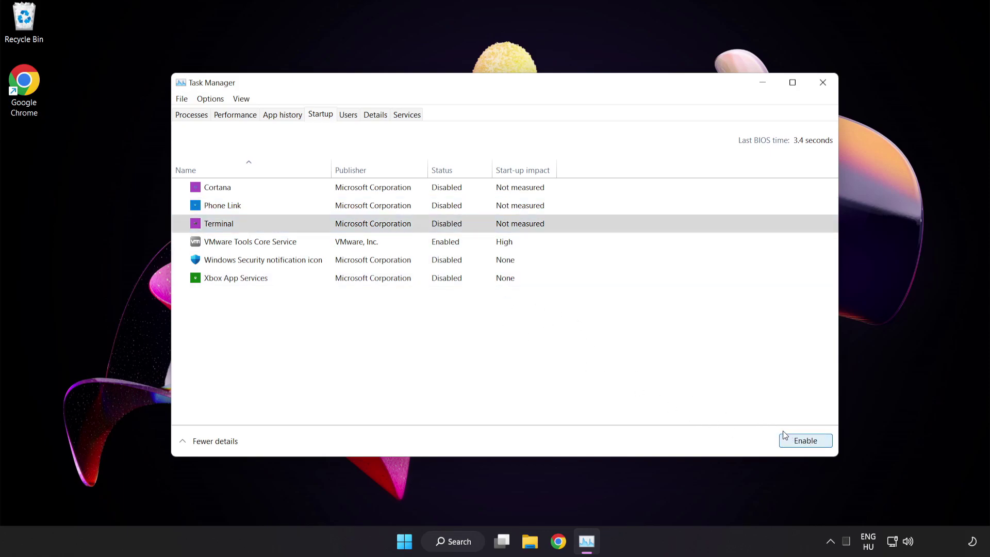
left_click(823, 84)
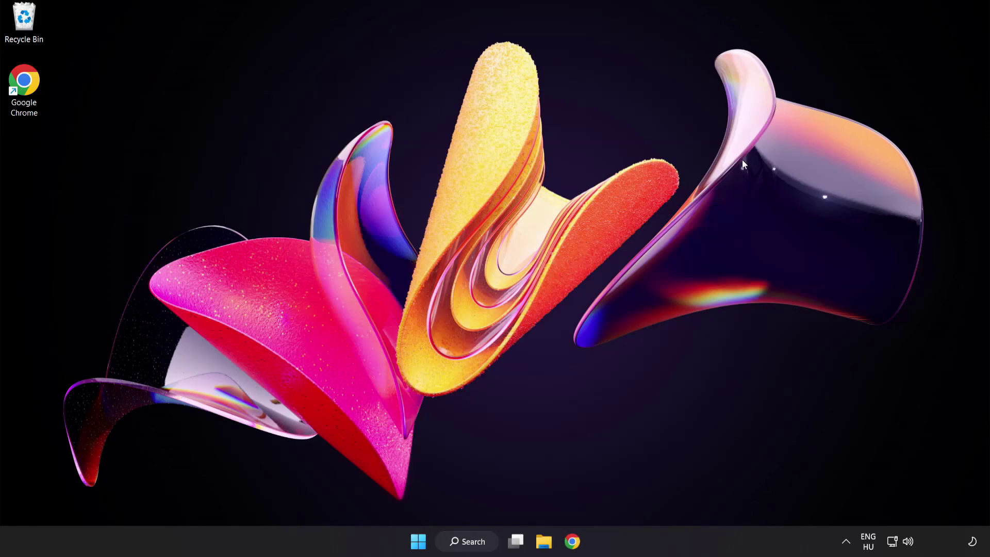
- Search 'update', run Check for updates in Windows Update, then close Settings
left_click(469, 546)
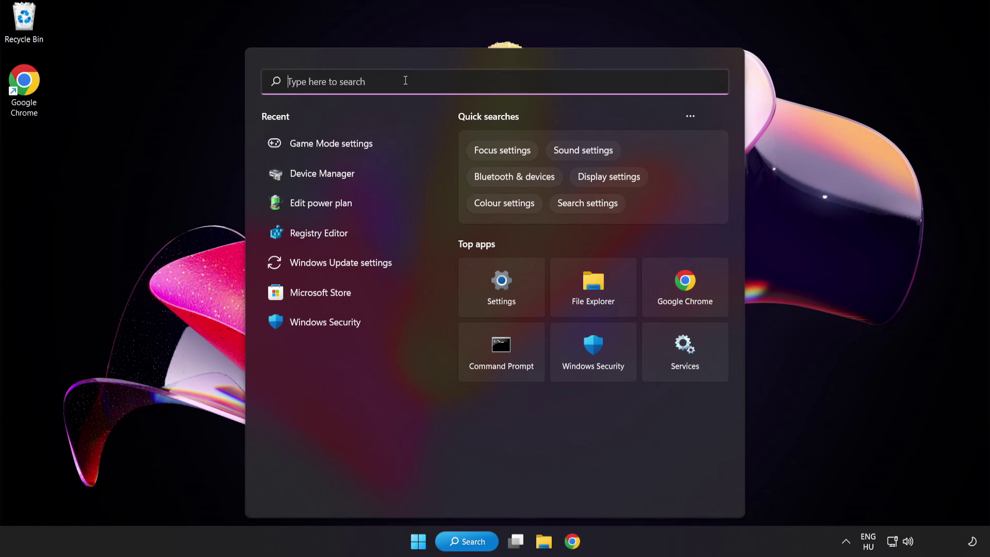
type("update")
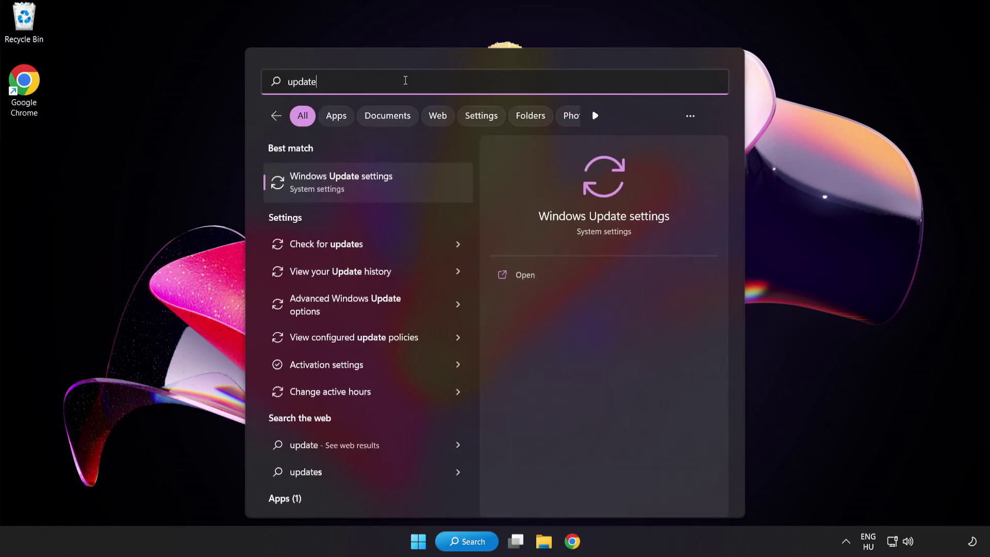
left_click(406, 180)
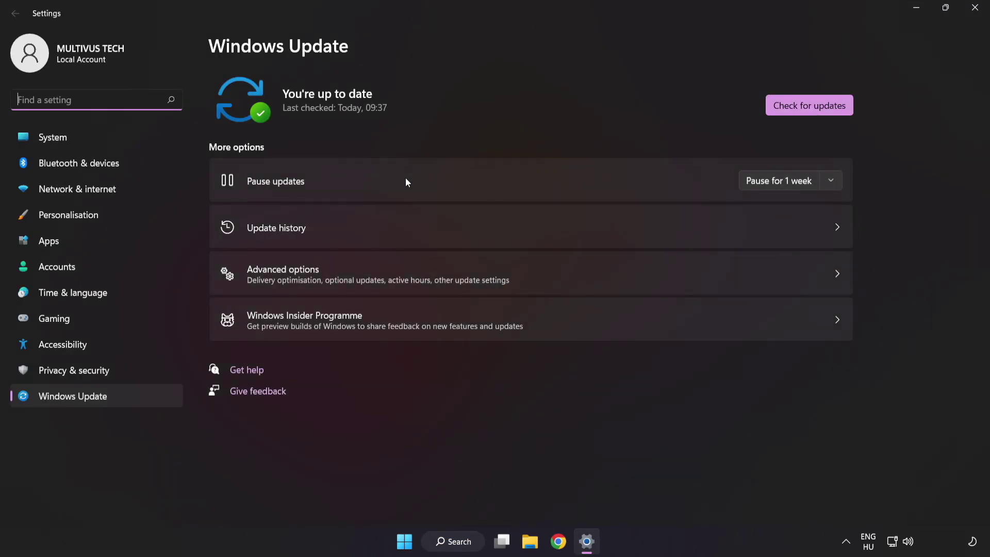
left_click(808, 110)
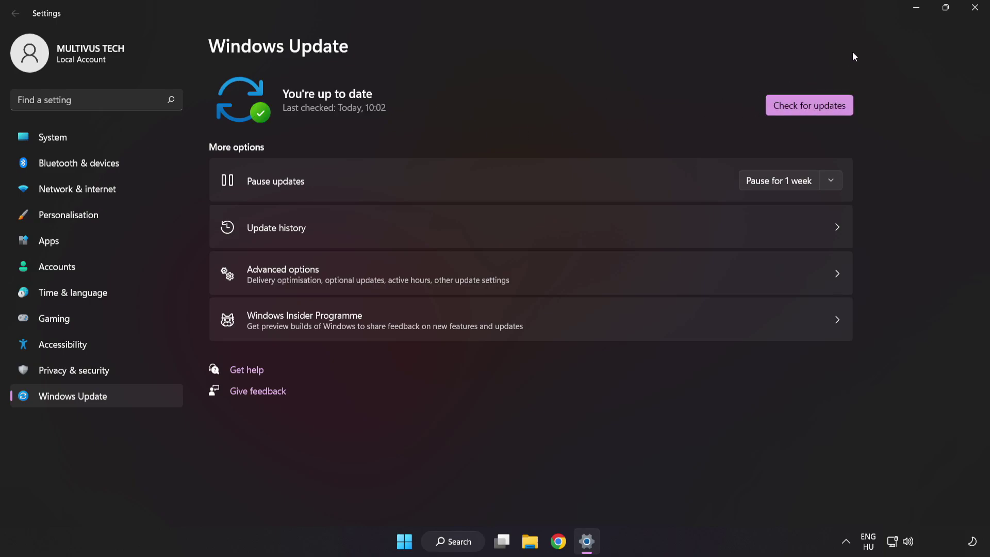
left_click(974, 9)
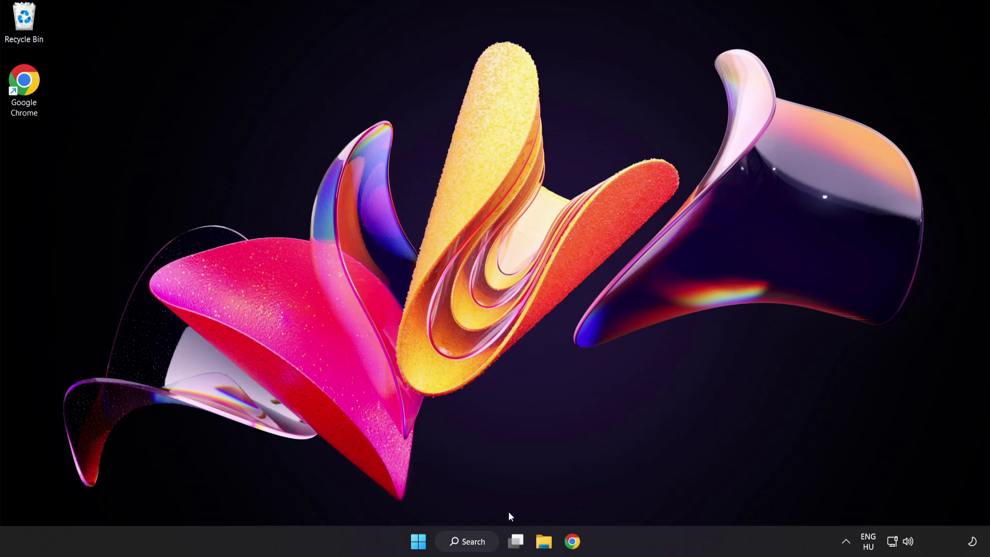
- Launch regedit and navigate to HKEY_CURRENT_USER\System\GameConfigStore
left_click(477, 545)
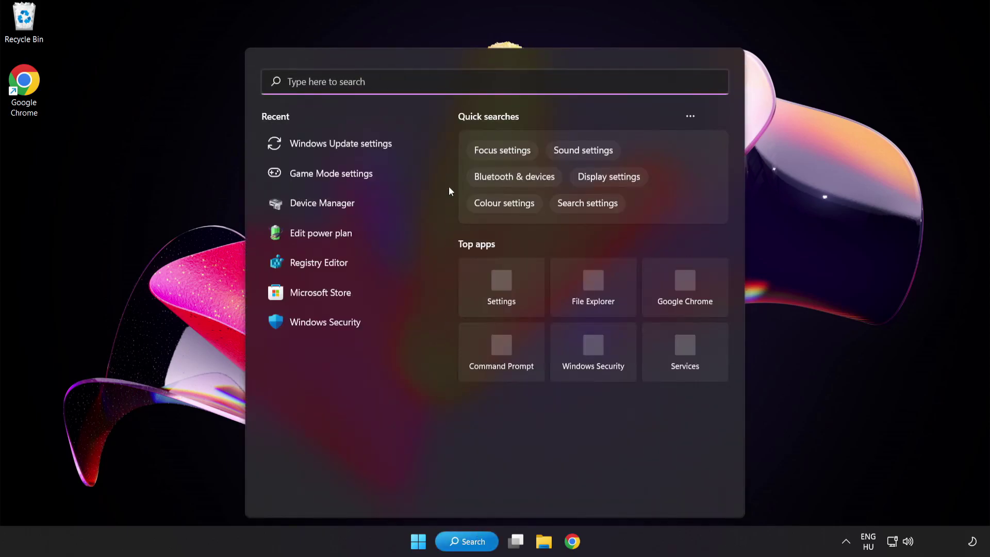
type("regedit")
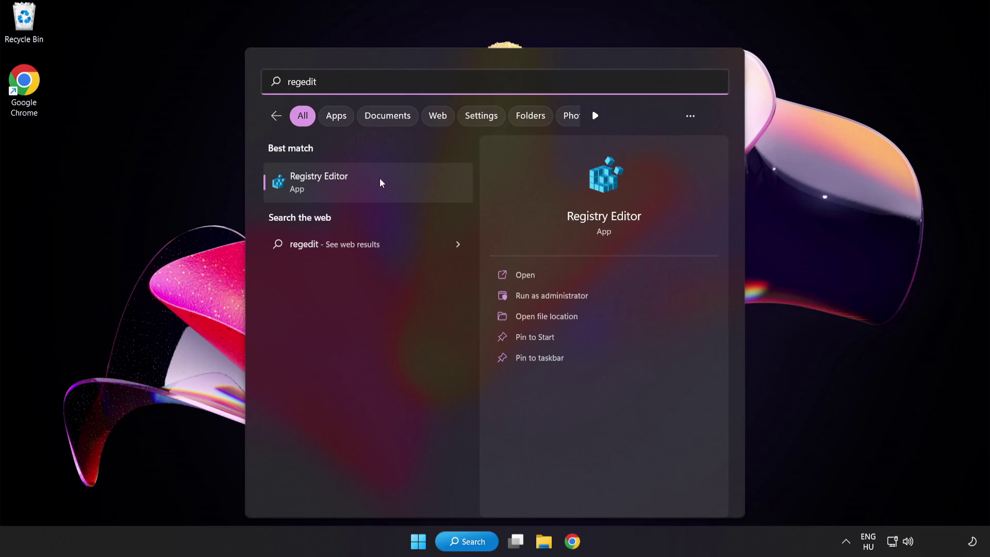
left_click(380, 180)
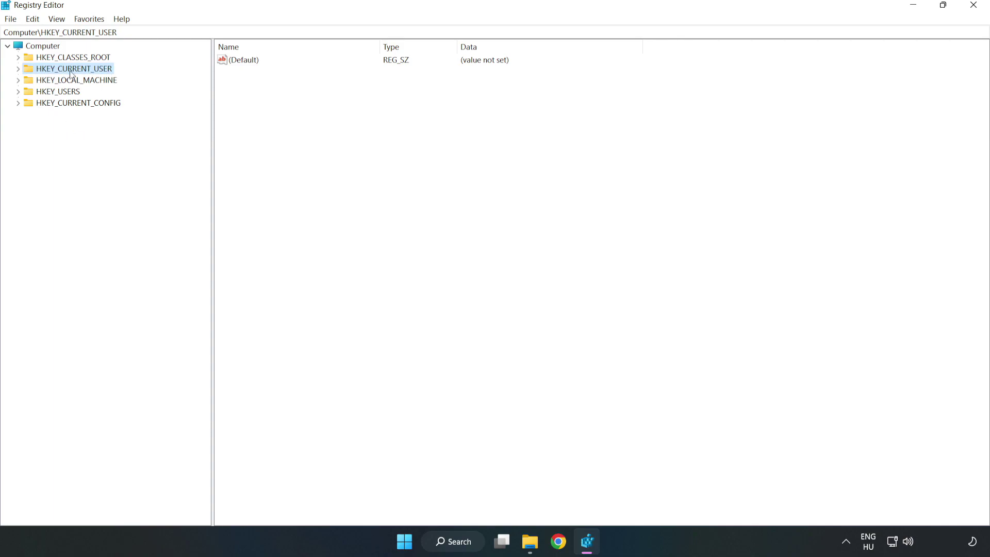
left_click(18, 69)
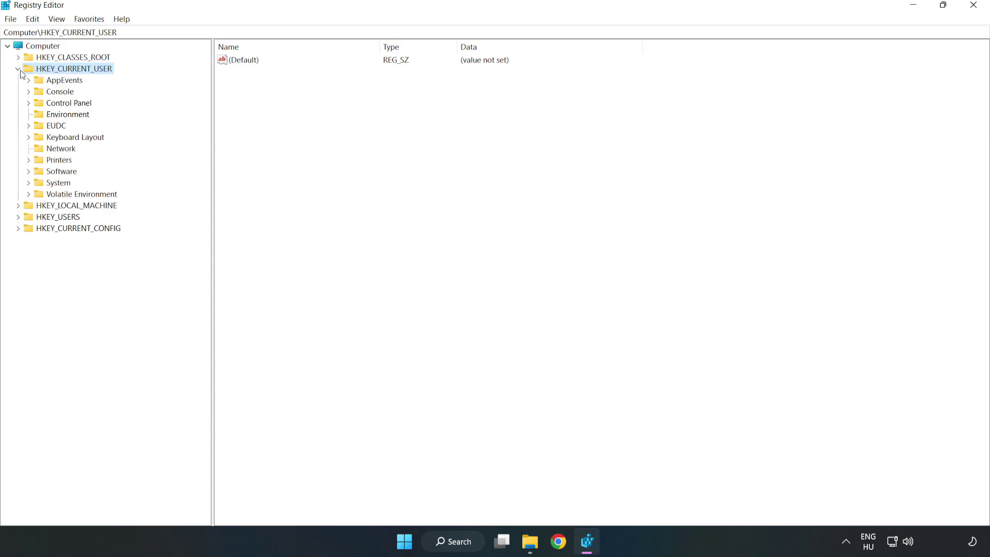
left_click(29, 184)
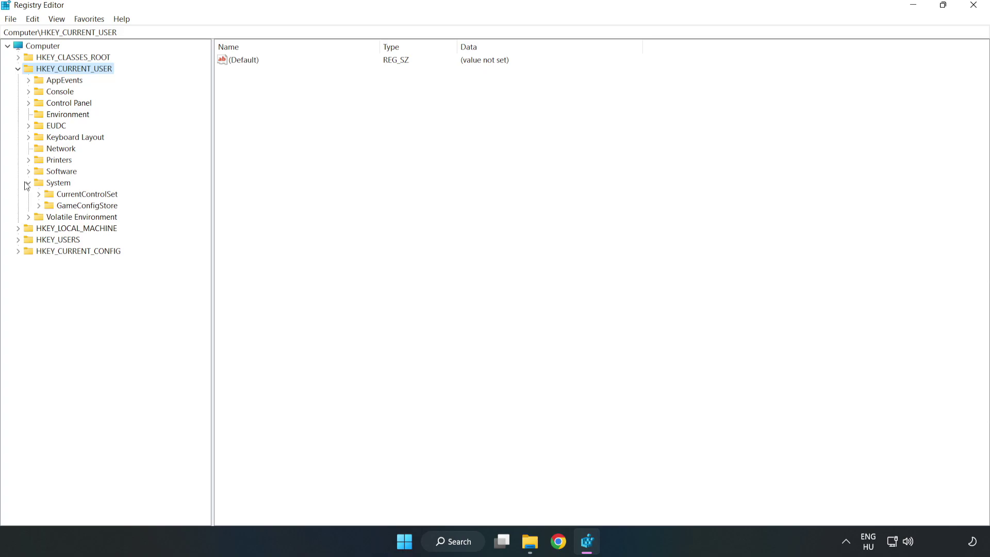
left_click(83, 208)
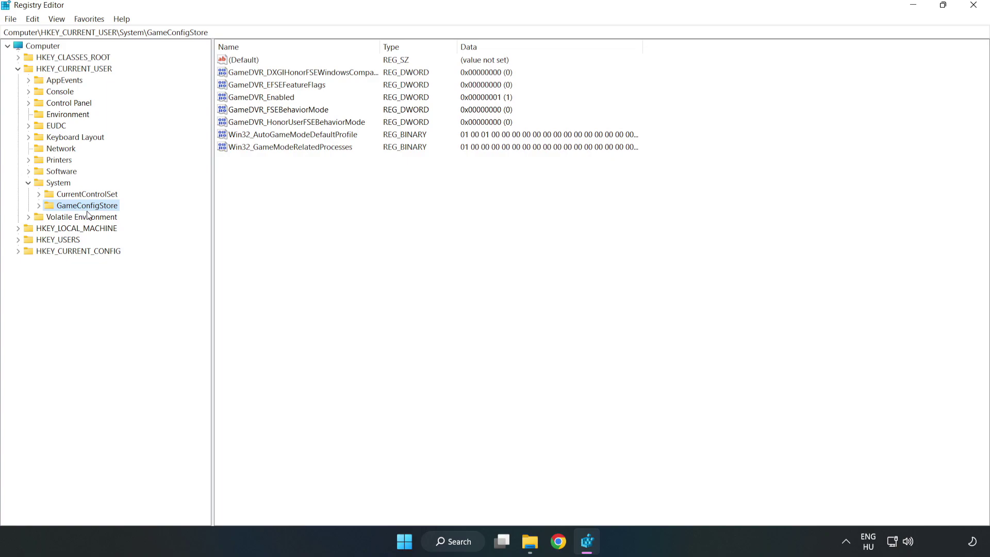
- Change GameDVR_Enabled's value data from 1 to 0 and save it
left_click(243, 98)
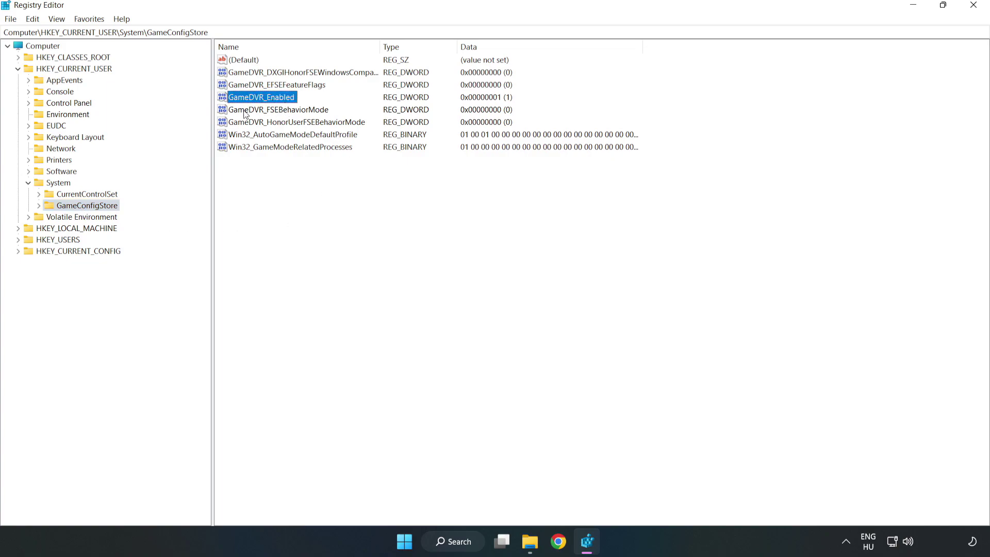
right_click(271, 102)
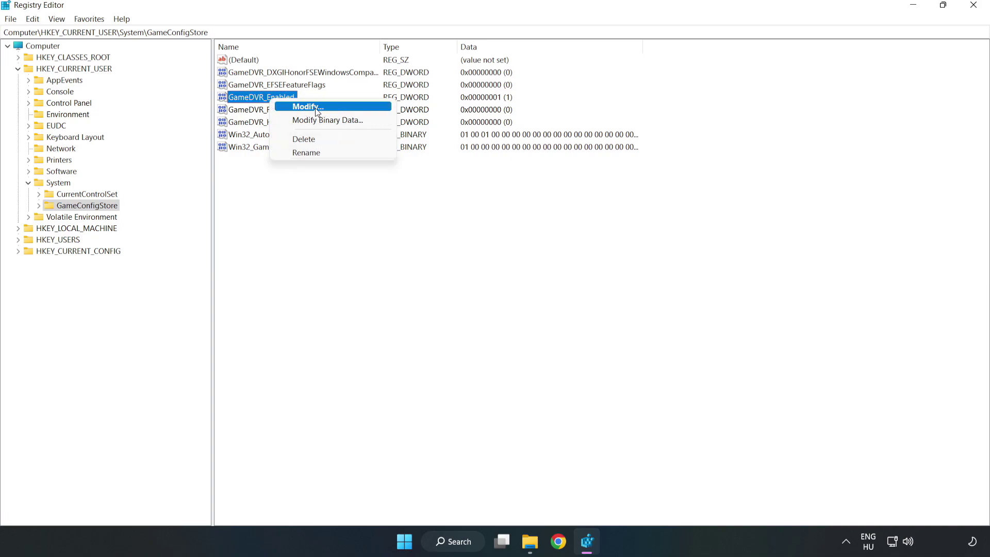
left_click(315, 107)
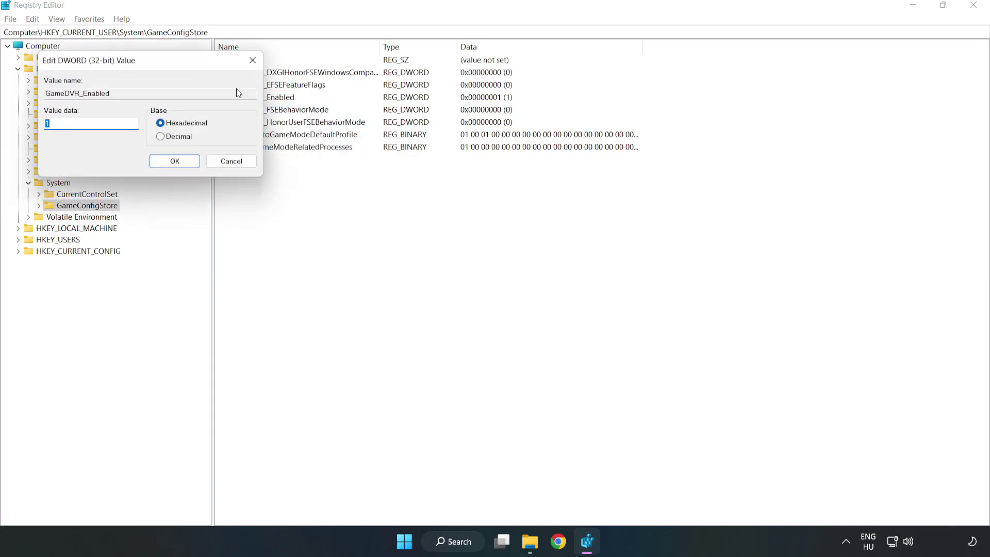
left_click_drag(199, 70, 551, 210)
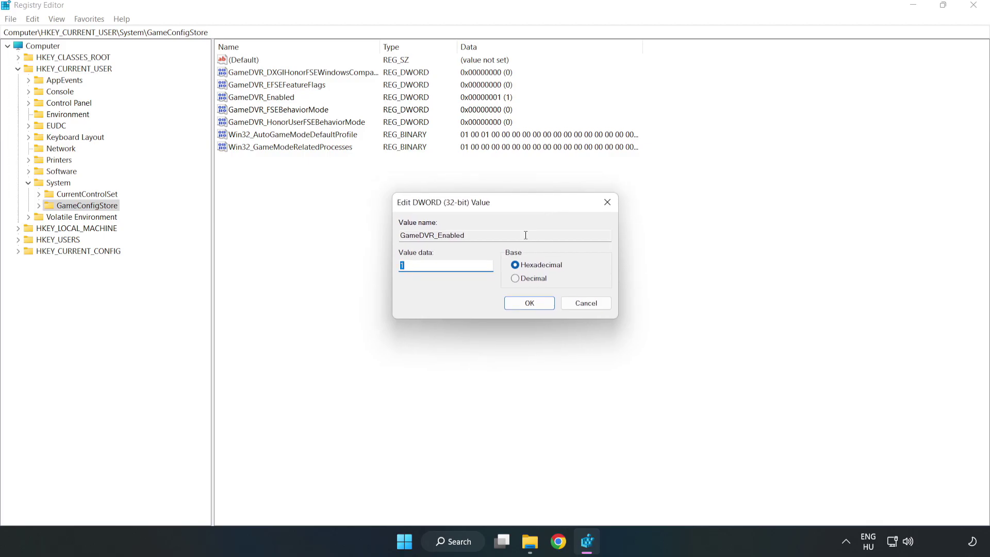
left_click_drag(413, 270, 379, 259)
type("0")
left_click(529, 304)
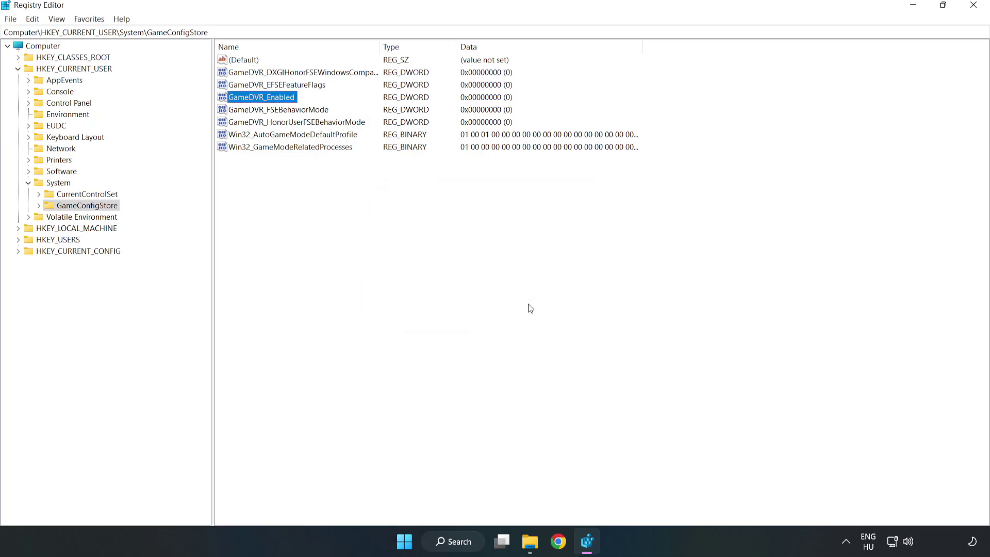
- Collapse HKCU and open HKLM\SOFTWARE\Microsoft\PolicyManager\default\ApplicationManagement\AllowGameDVR
left_click(18, 71)
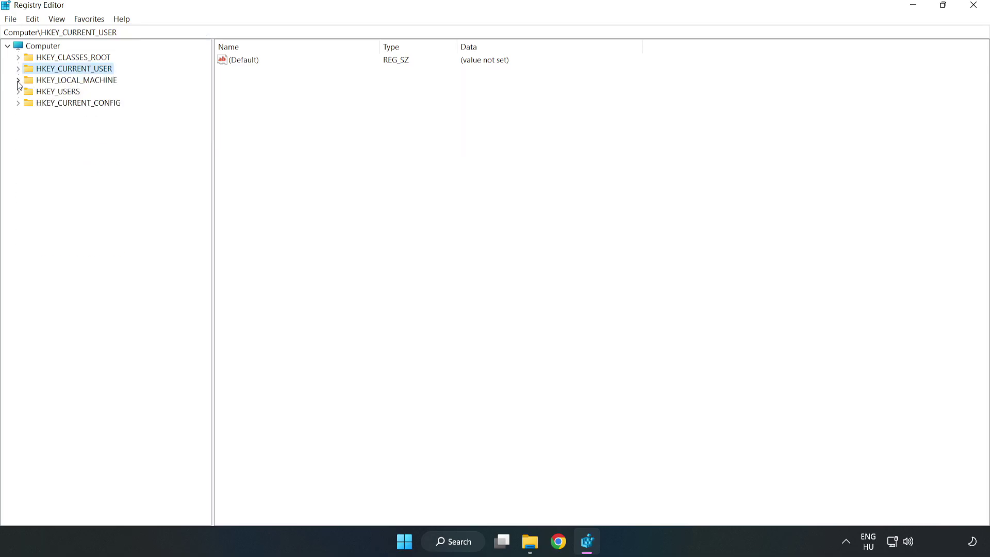
double_click(31, 81)
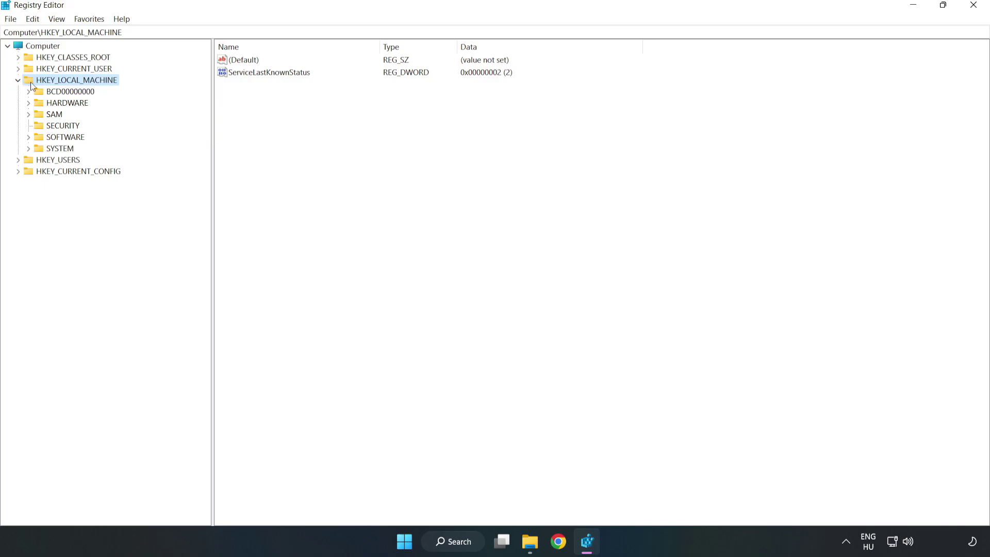
left_click(28, 137)
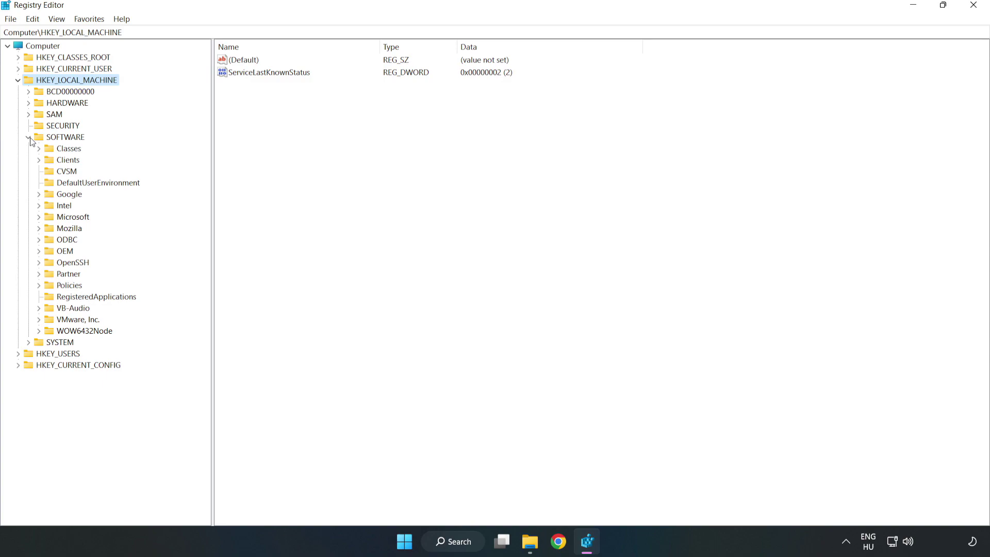
left_click(39, 219)
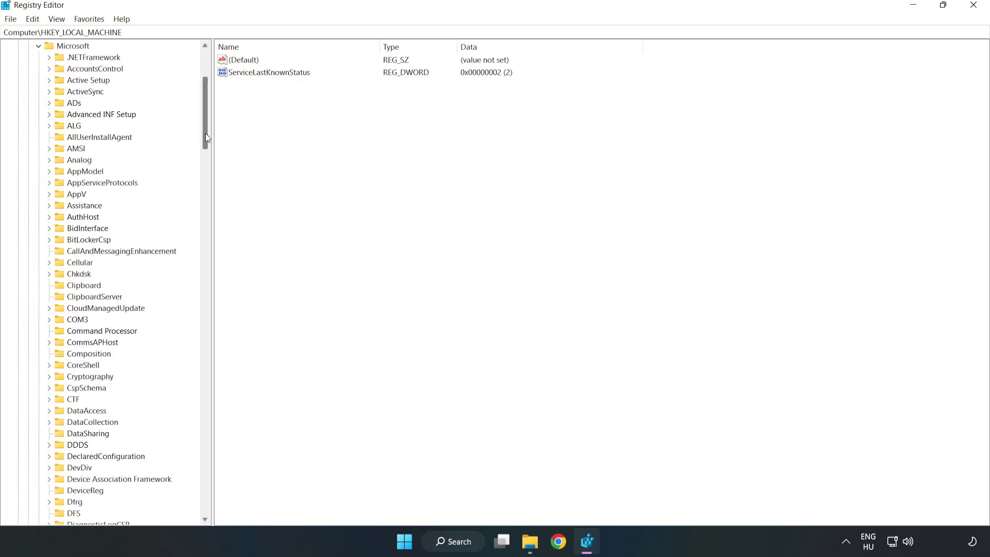
left_click_drag(205, 133, 225, 367)
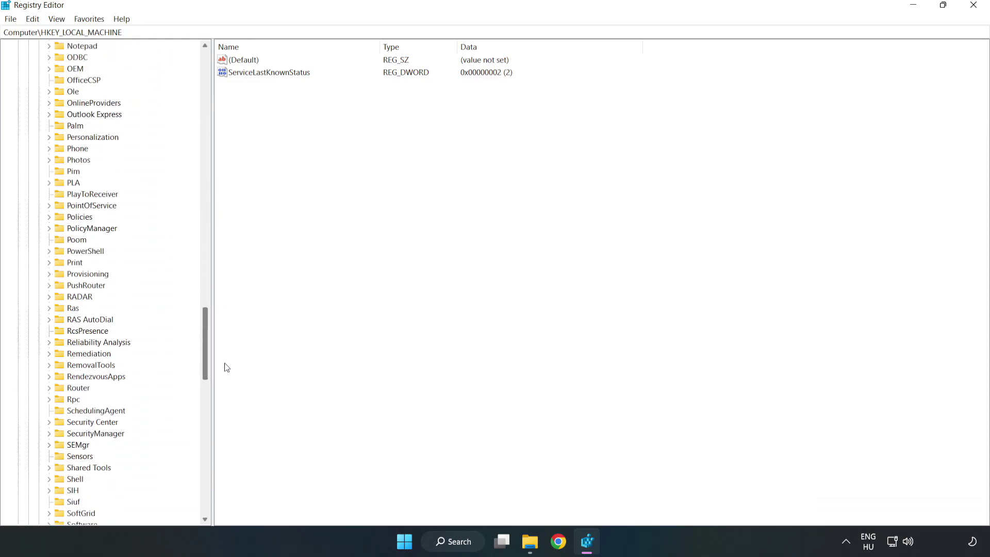
left_click(50, 228)
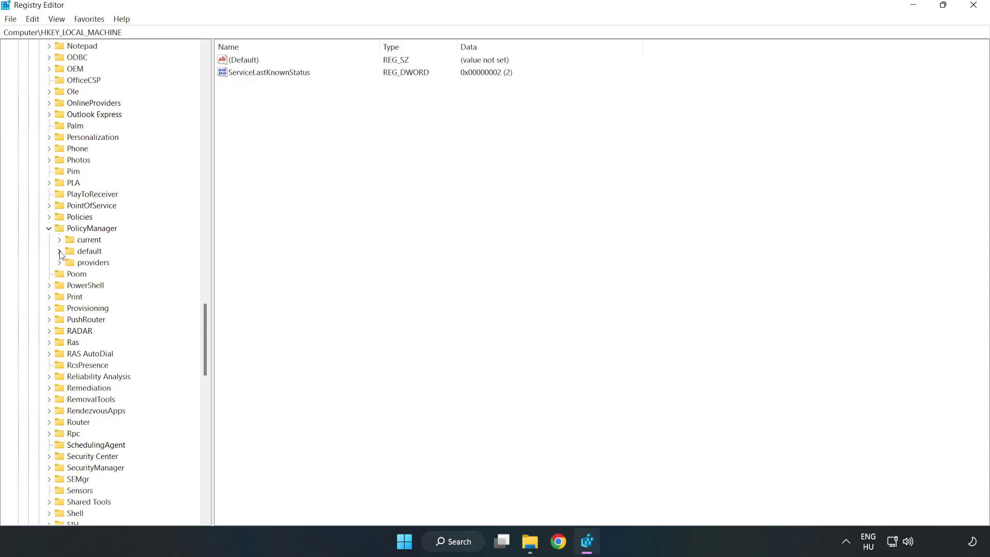
left_click(60, 252)
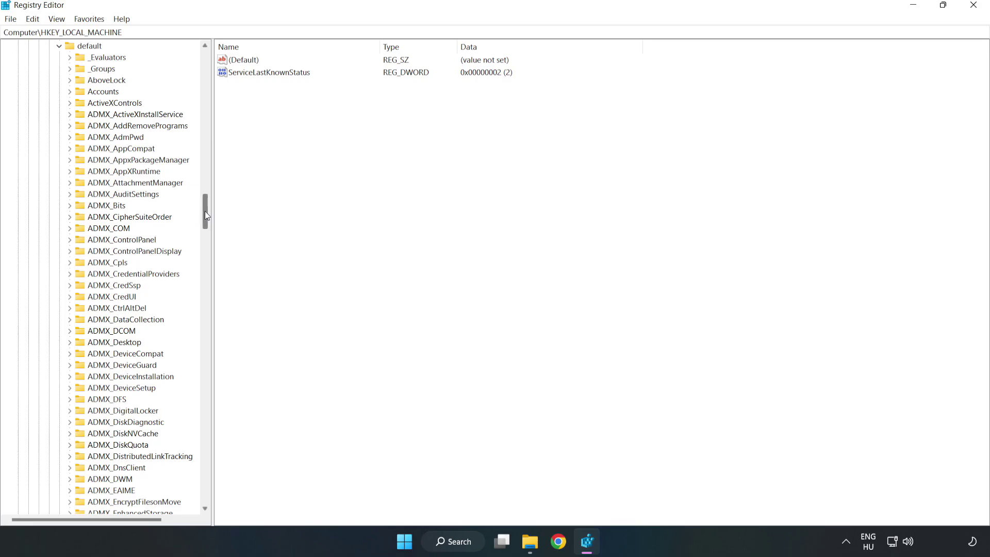
left_click_drag(205, 211, 203, 330)
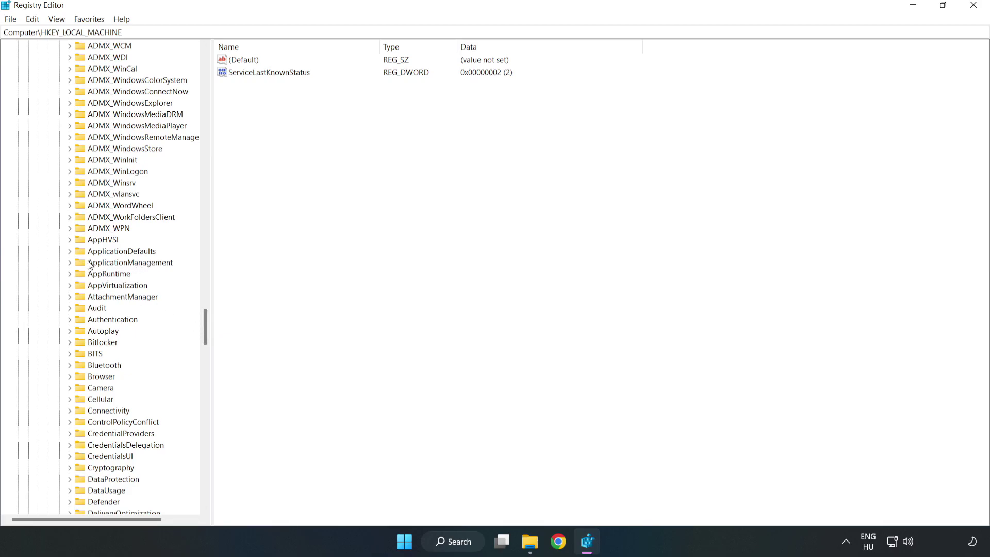
left_click(72, 261)
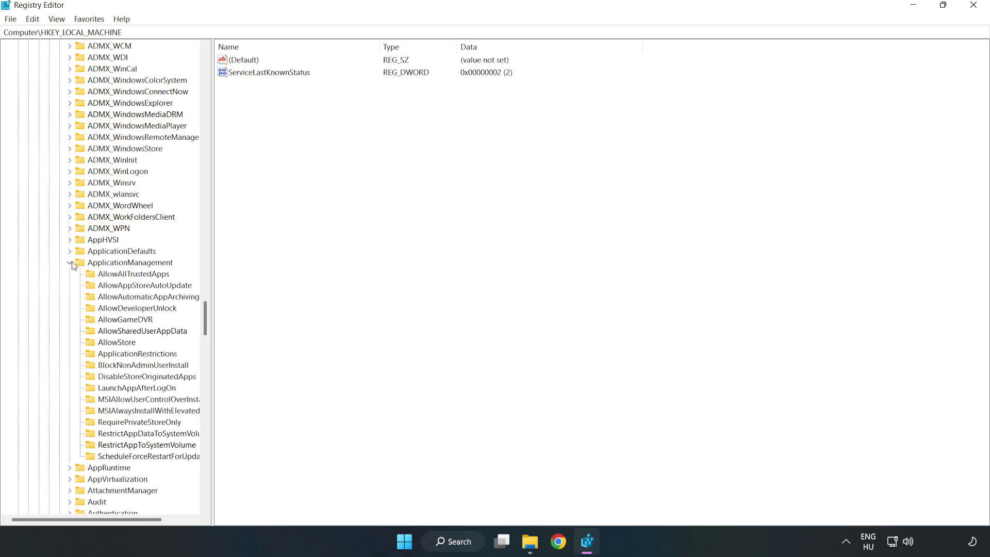
left_click(115, 321)
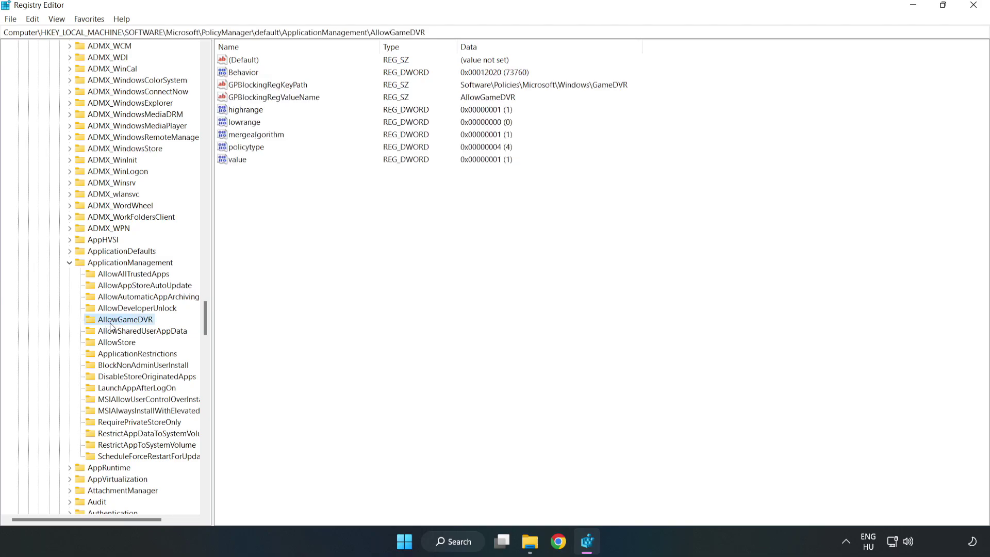
- Set the AllowGameDVR value entry's data to 0
left_click(232, 161)
right_click(250, 163)
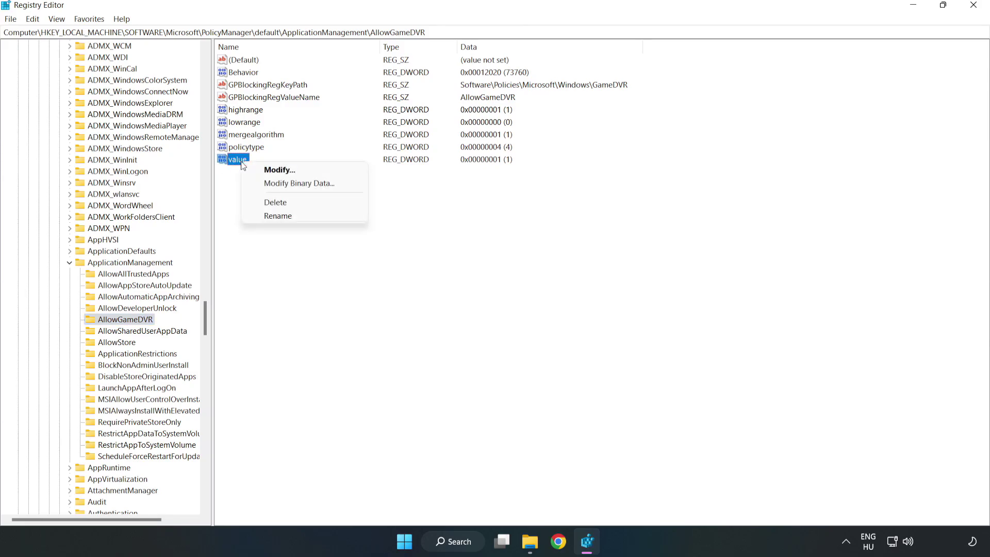
left_click(283, 170)
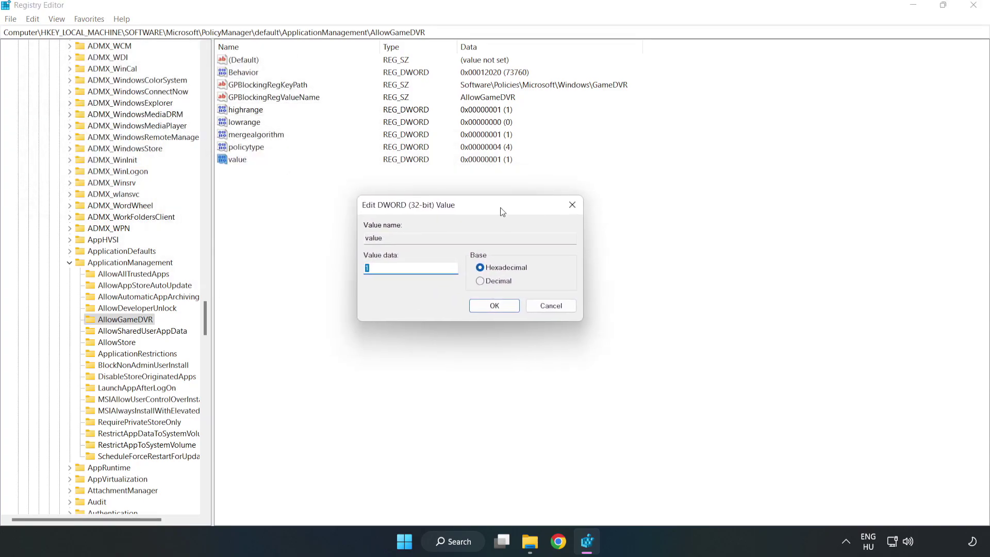
left_click_drag(502, 212, 504, 206)
left_click(396, 265)
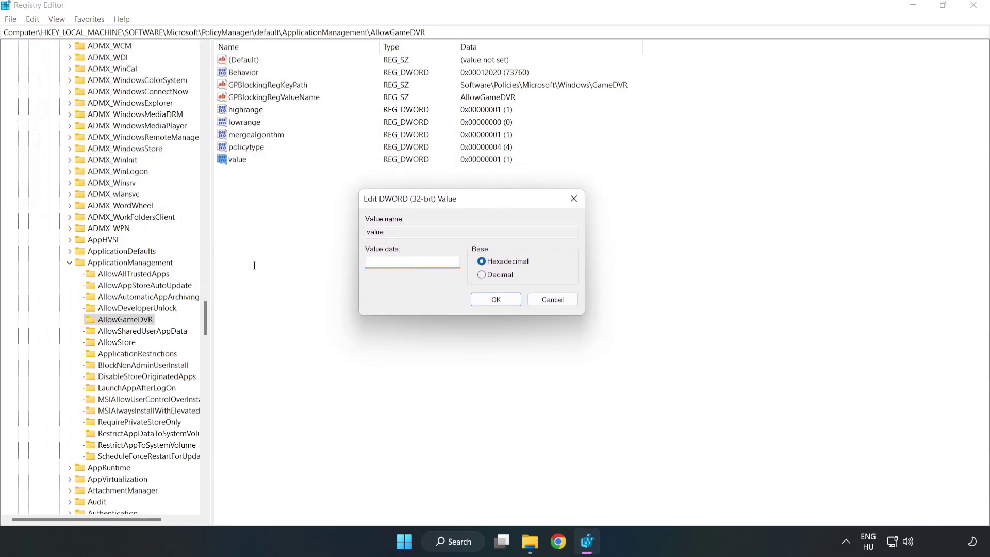
type("0")
left_click(498, 302)
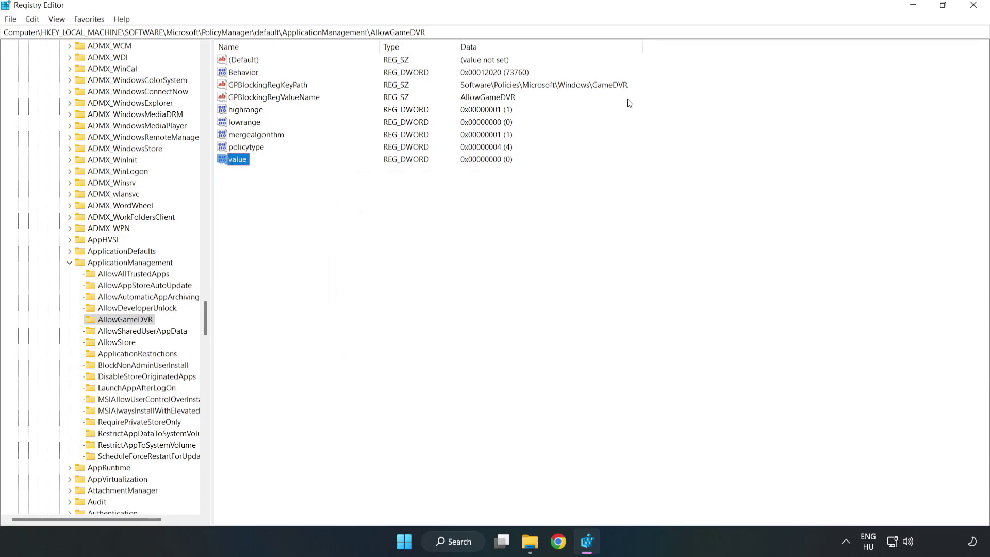
- Close Registry Editor
left_click(973, 11)
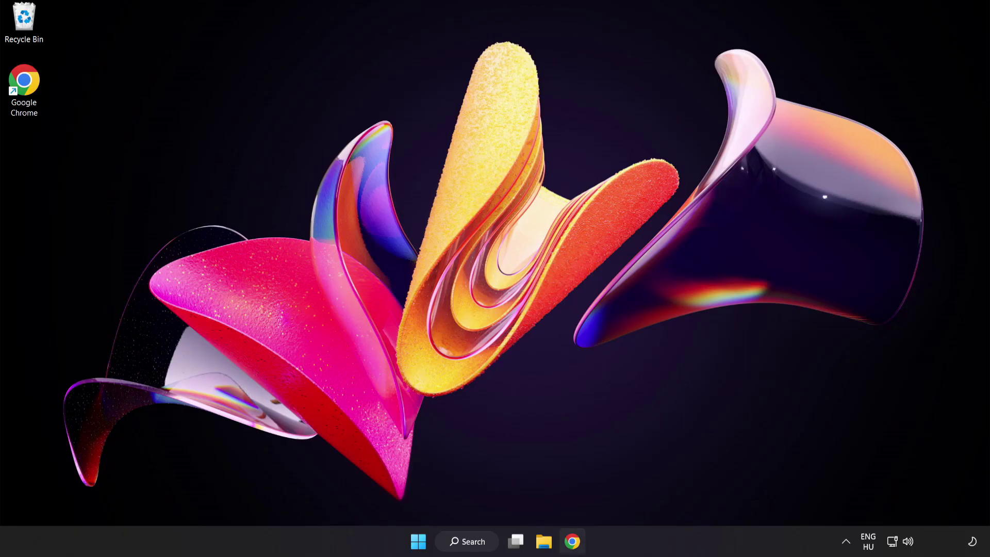
- Download dxwebsetup.exe from Microsoft's DirectX End-User Runtime page in Chrome and run it
left_click(571, 549)
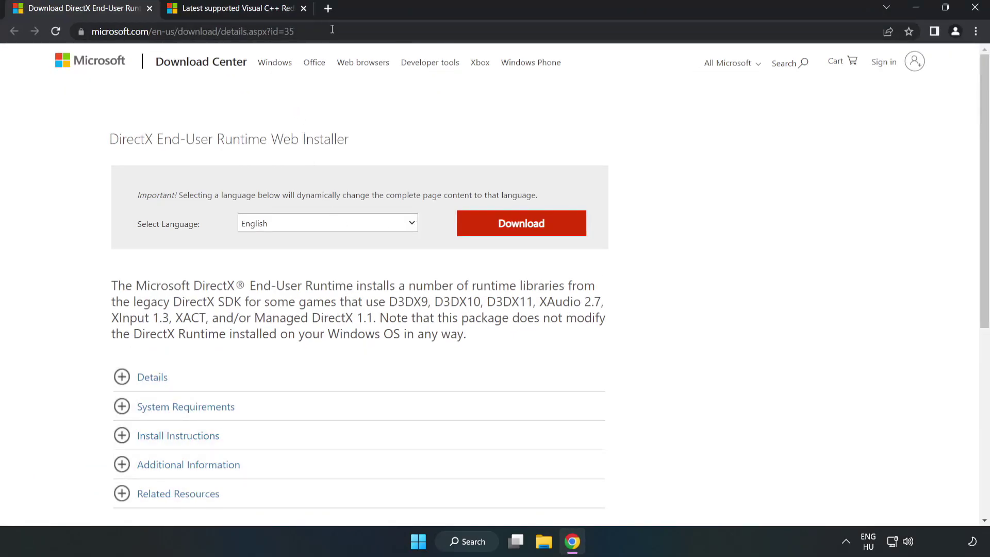
left_click_drag(298, 32, 14, 24)
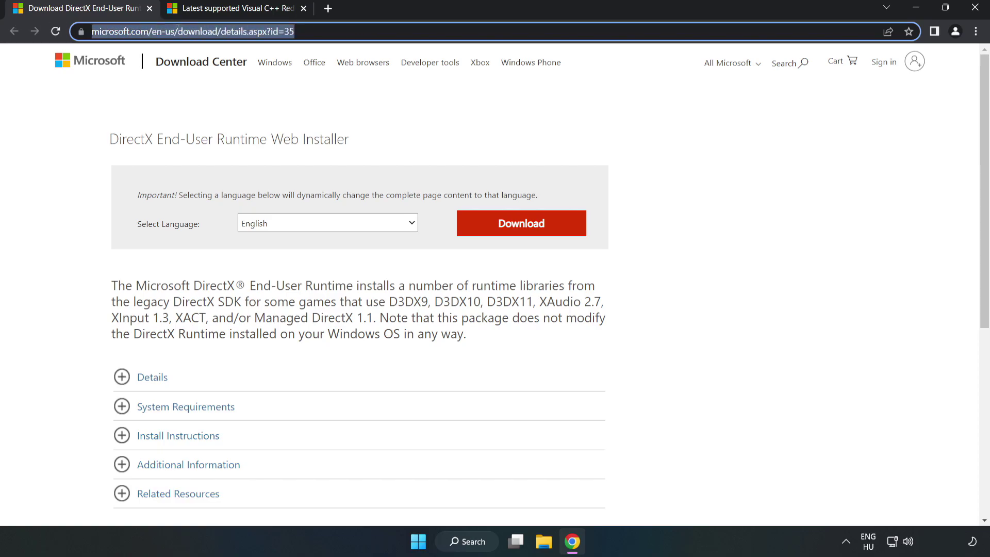
left_click(403, 122)
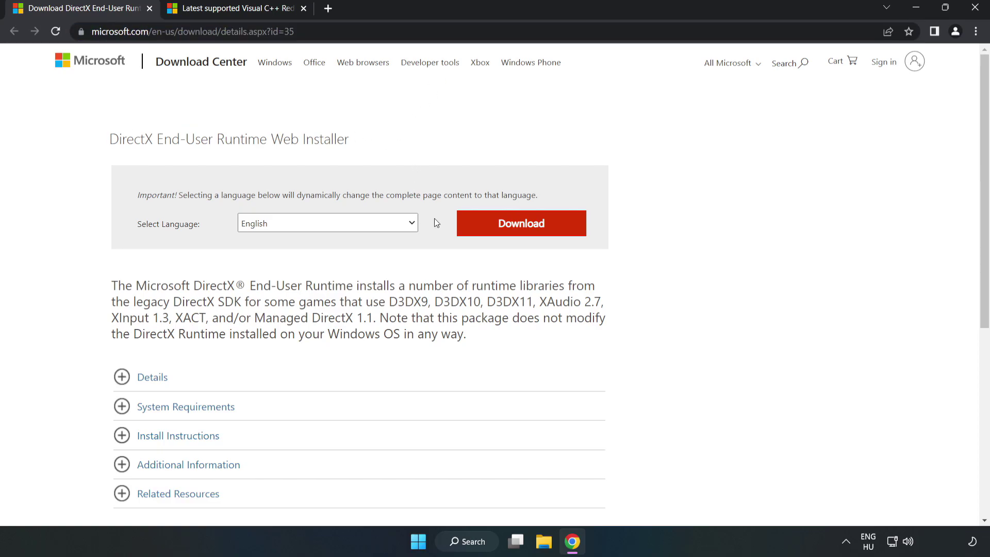
left_click(528, 235)
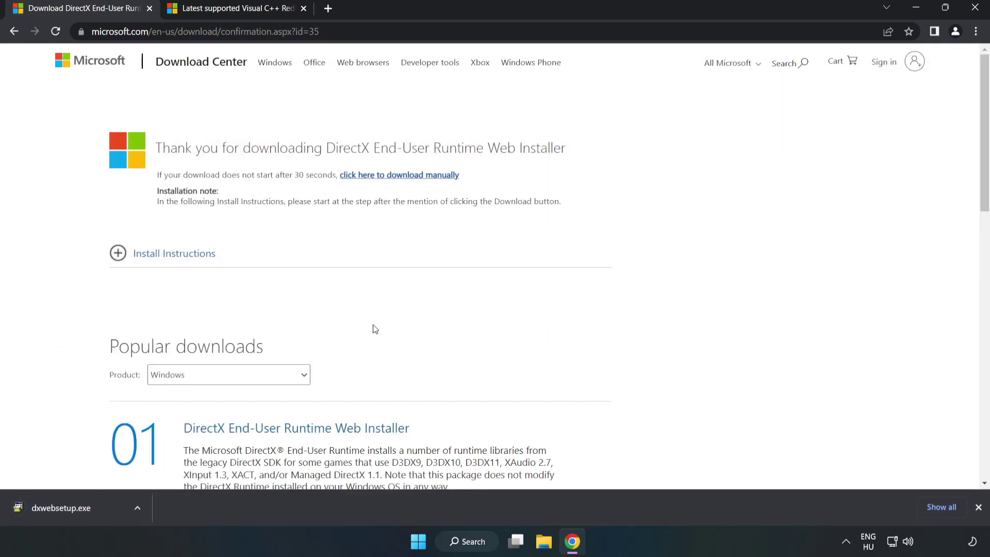
left_click(100, 510)
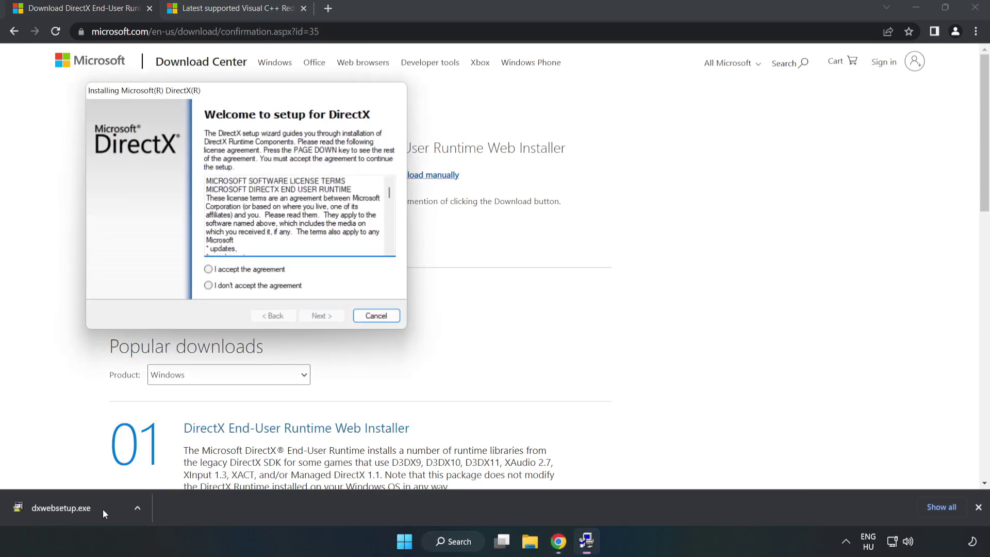
- Accept the DirectX licence, untick the Bing Bar offer, and finish the runtime setup
left_click_drag(217, 91, 464, 138)
left_click_drag(637, 243, 637, 286)
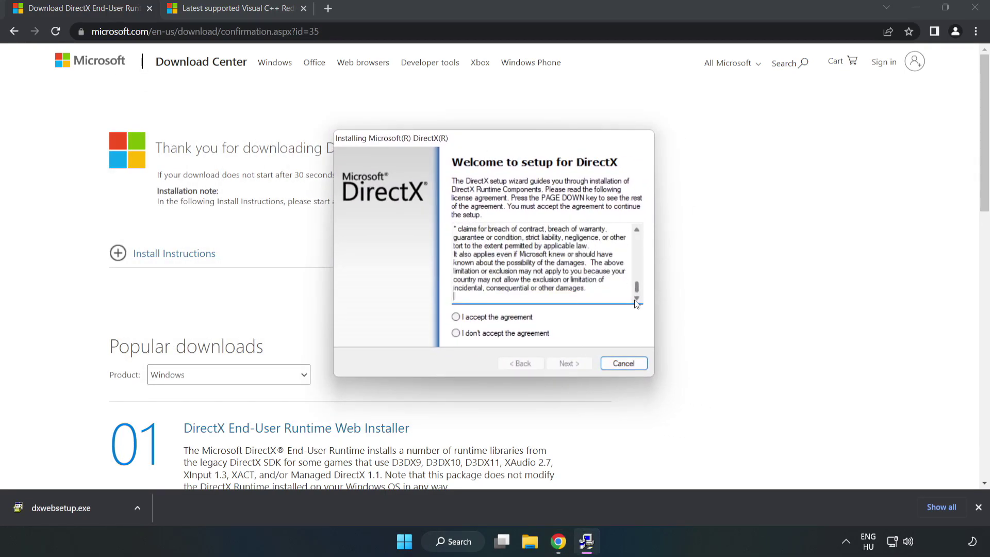
left_click(456, 317)
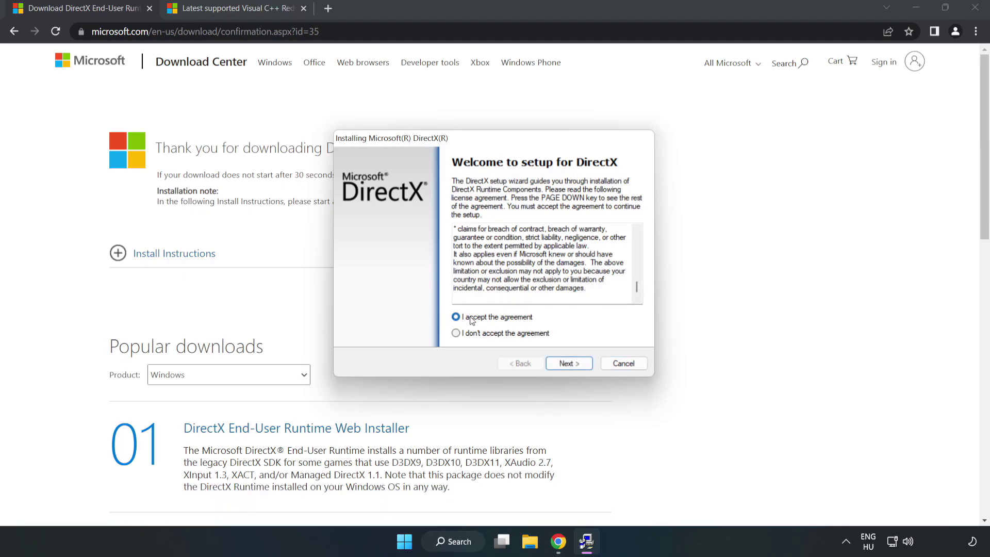
left_click(573, 364)
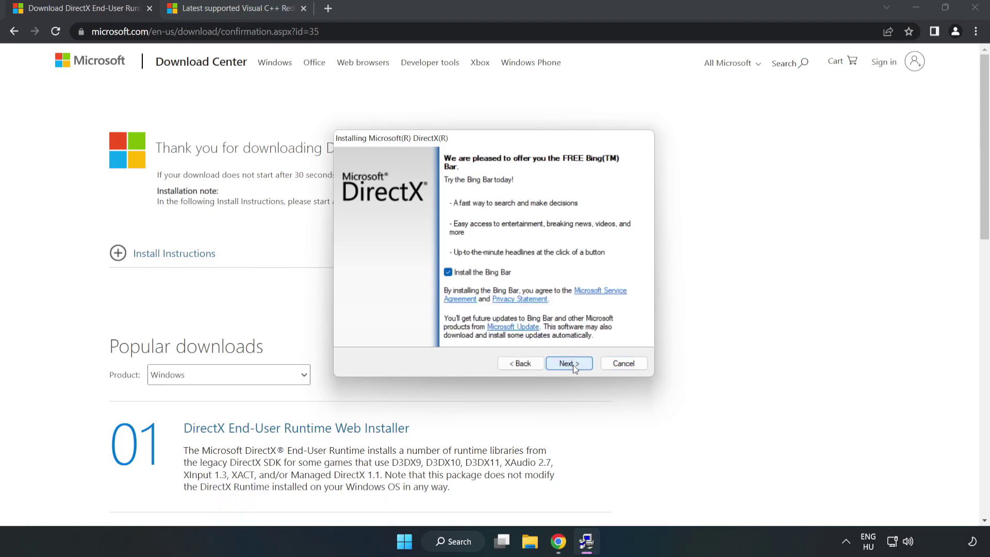
left_click(448, 272)
left_click(571, 364)
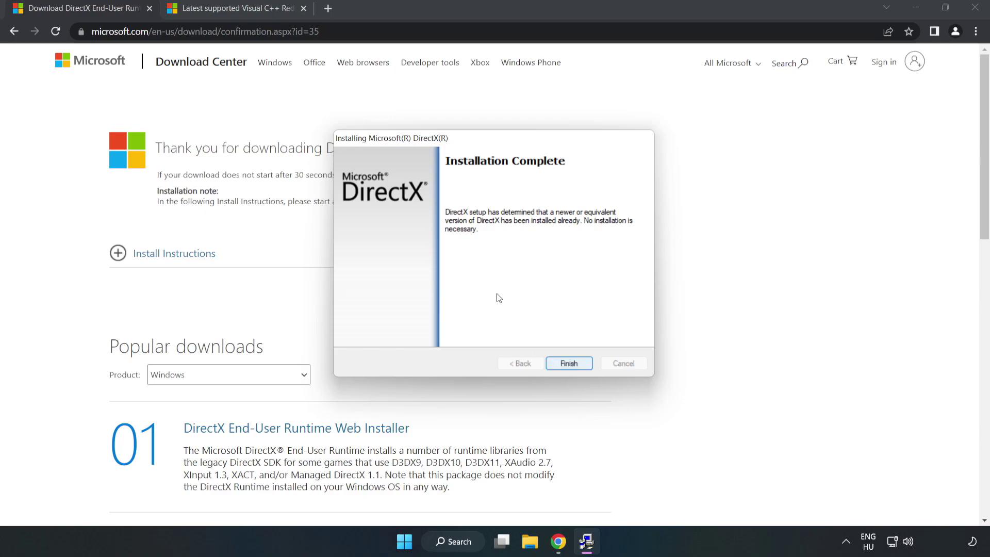
left_click(569, 363)
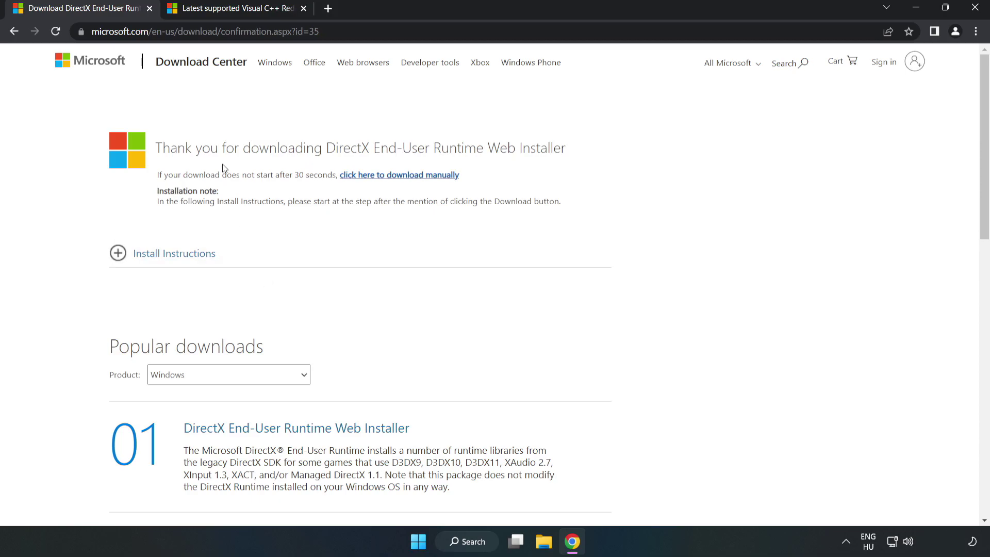
- Close the DirectX tab, download the ARM64 and x64 Visual C++ installers, allowing multiple downloads, and run ARM64
left_click(149, 9)
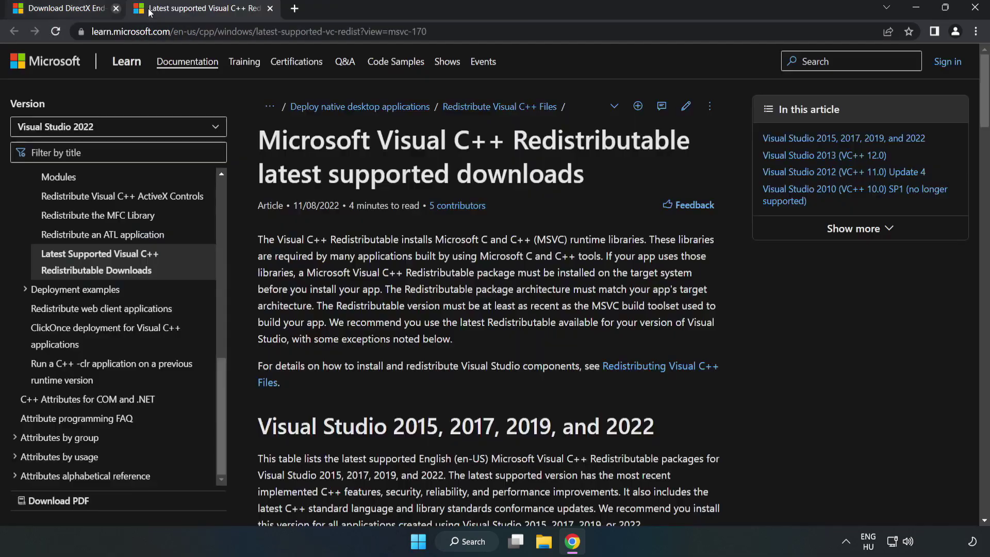
left_click(418, 30)
left_click(508, 171)
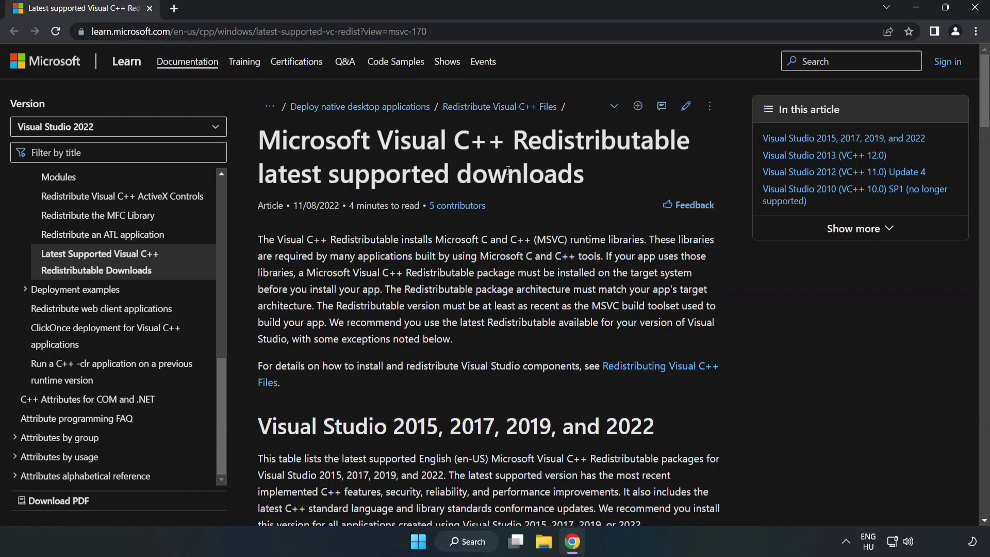
left_click_drag(984, 111, 985, 159)
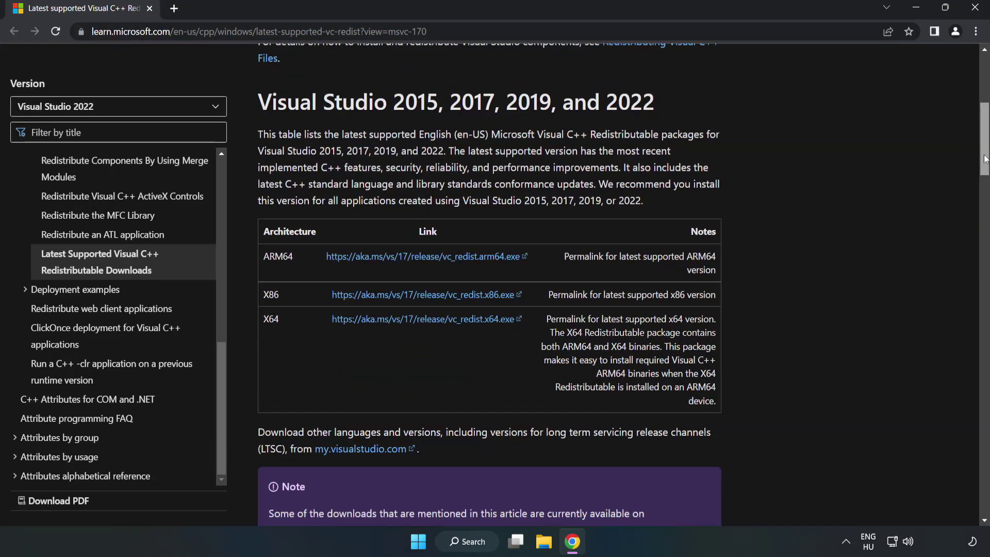
left_click(425, 257)
left_click(436, 319)
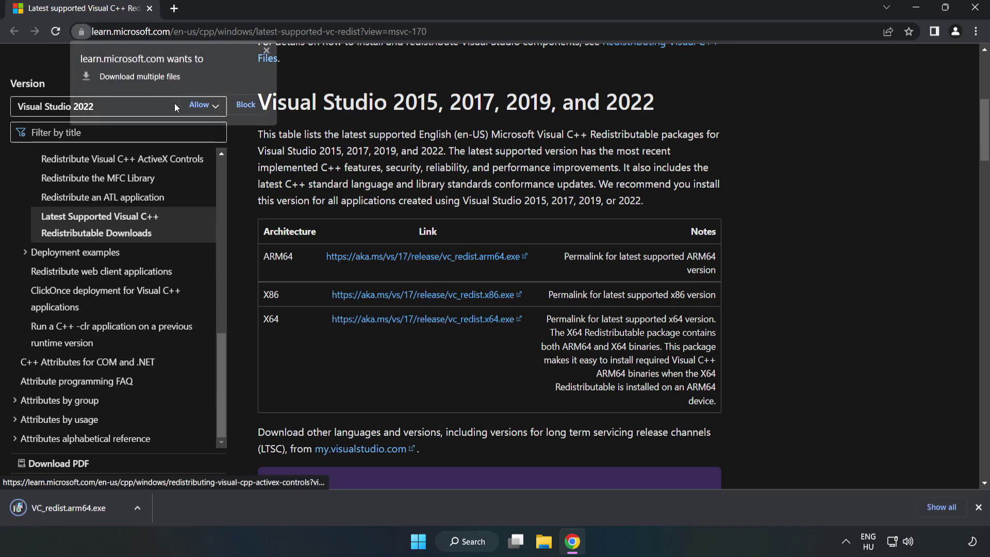
left_click(200, 105)
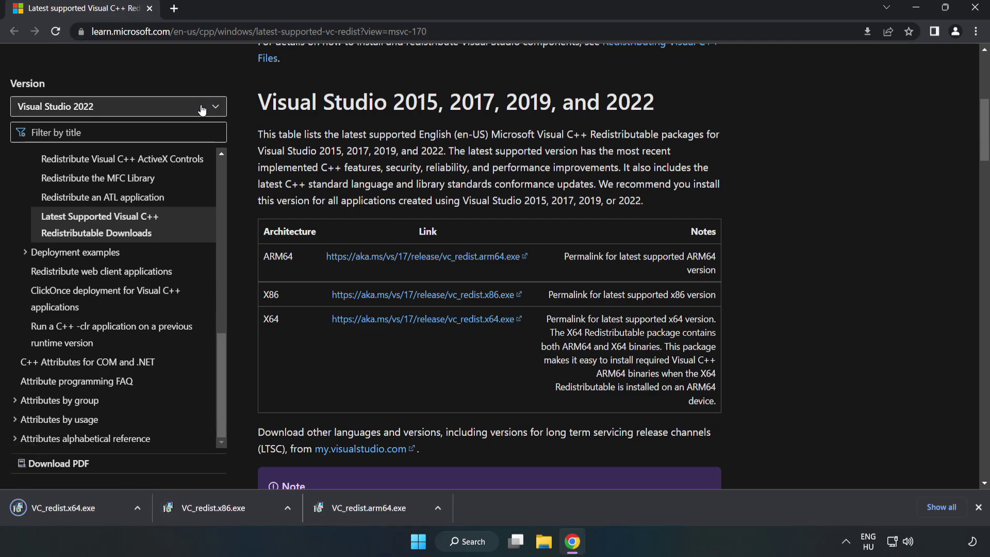
left_click(379, 511)
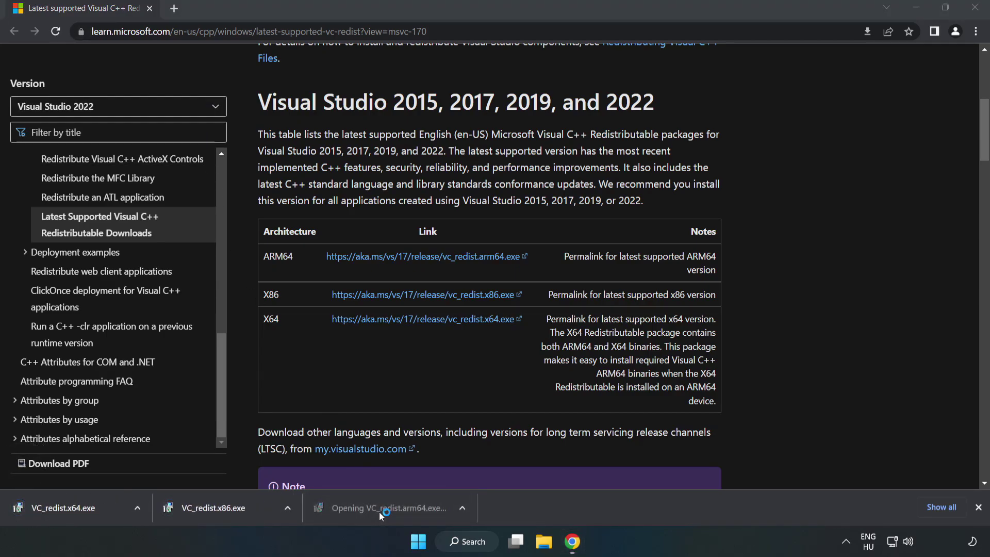
- Agree to the Arm64 redistributable licence, attempt the install, and dismiss the unsupported failure
scroll(633, 262, "down", 10)
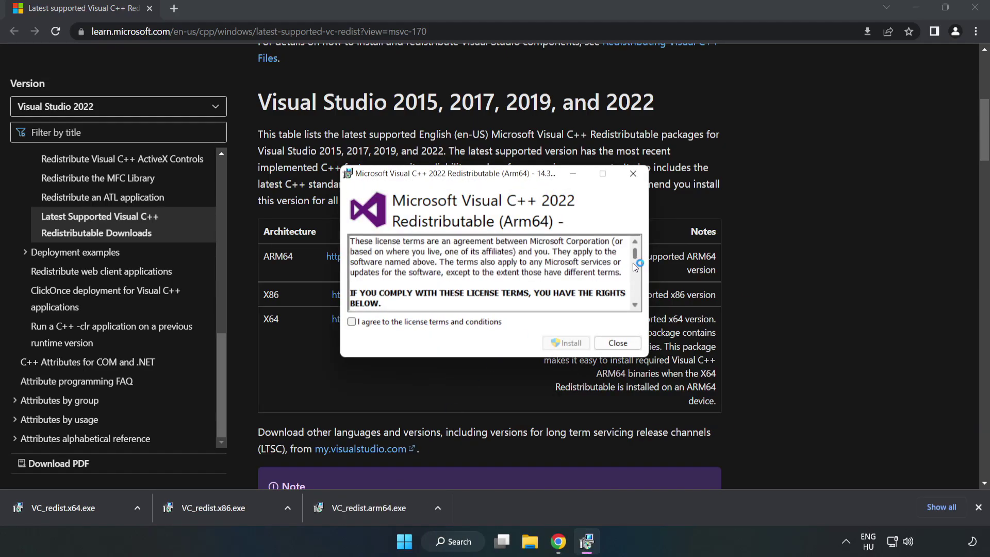
left_click(362, 322)
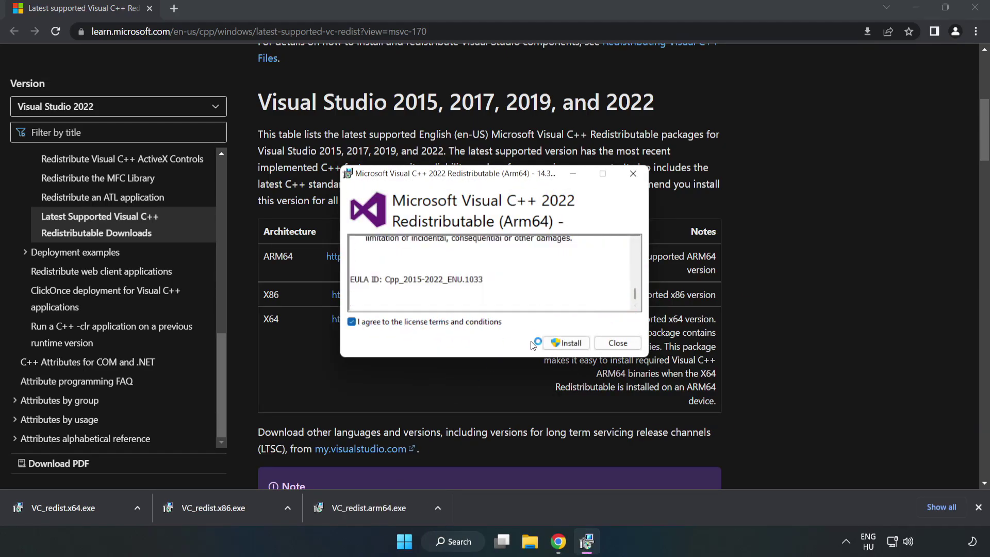
left_click(566, 344)
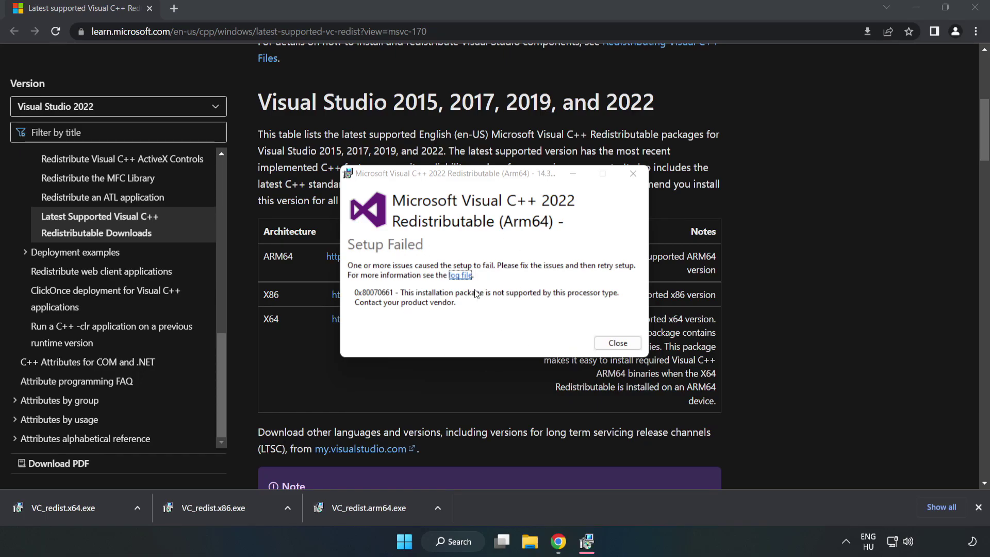
left_click(617, 343)
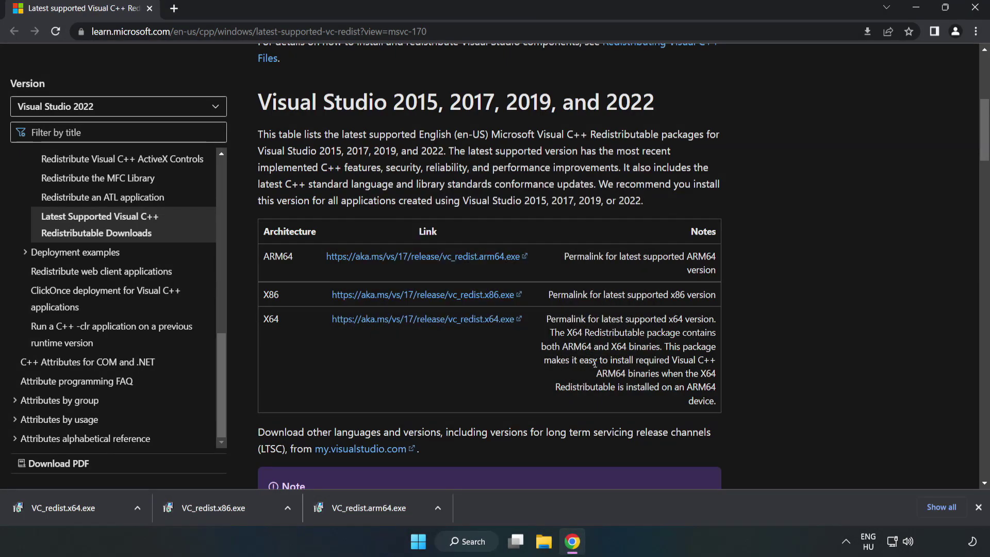
- Install the x86 and x64 Visual C++ 2015-2022 redistributables without restarting, then close Chrome
left_click(235, 506)
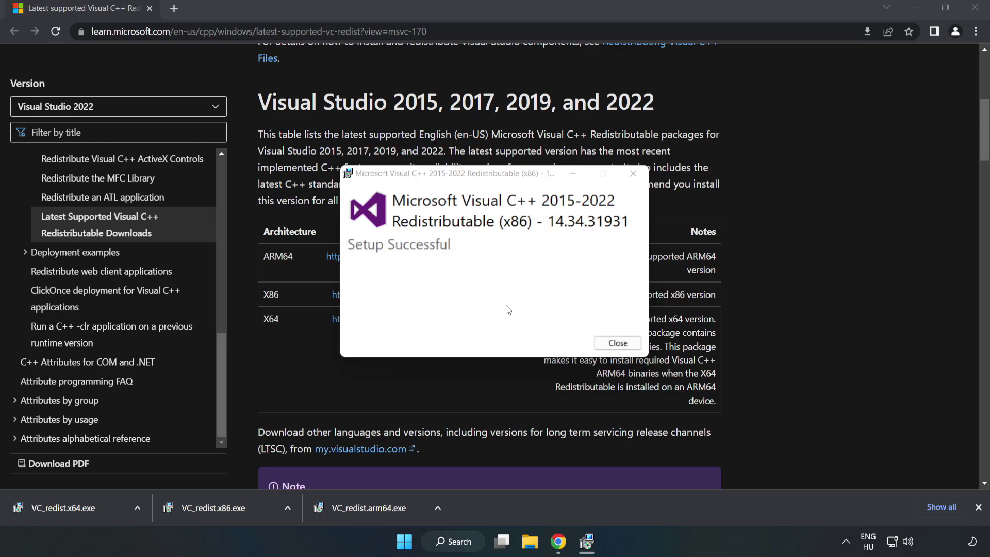
left_click(617, 343)
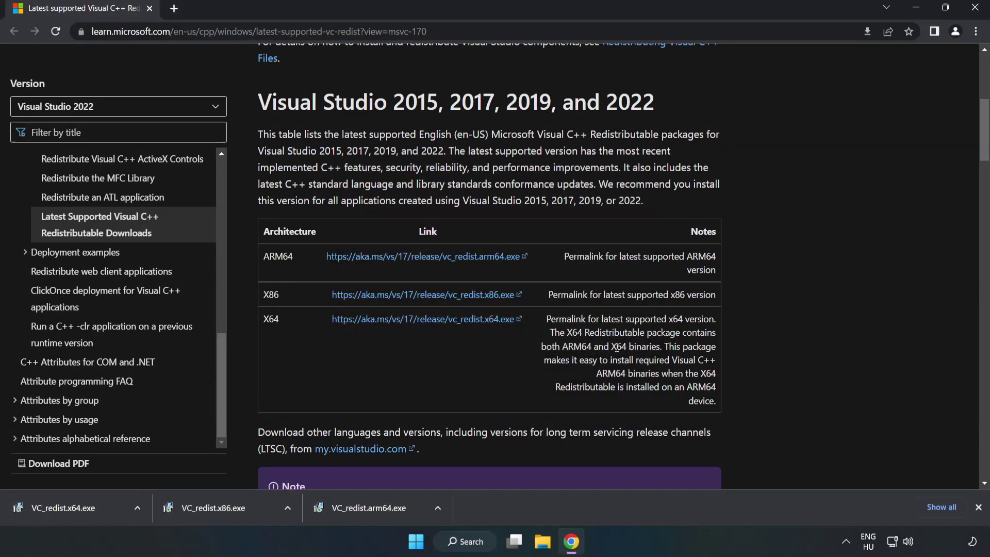
left_click(54, 505)
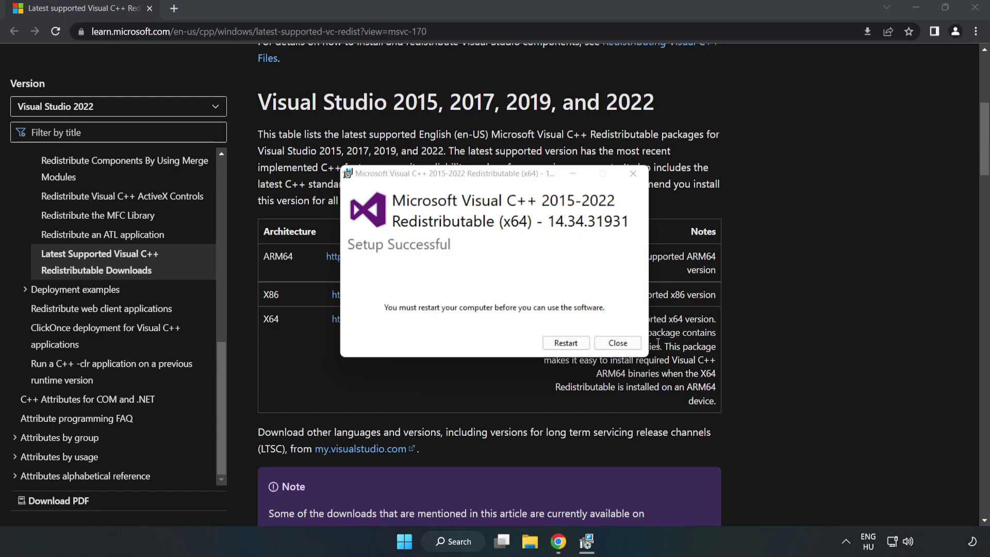
left_click(618, 343)
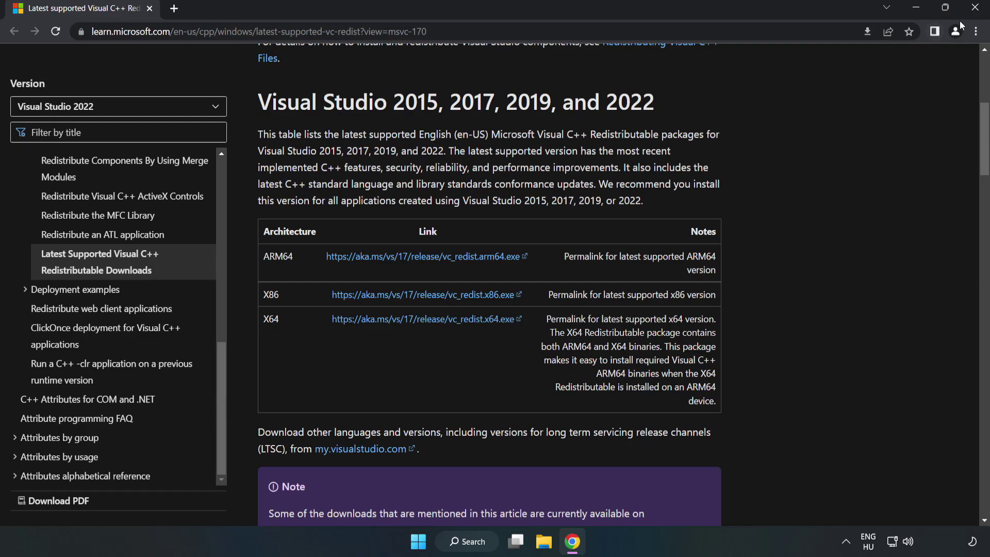
left_click(975, 12)
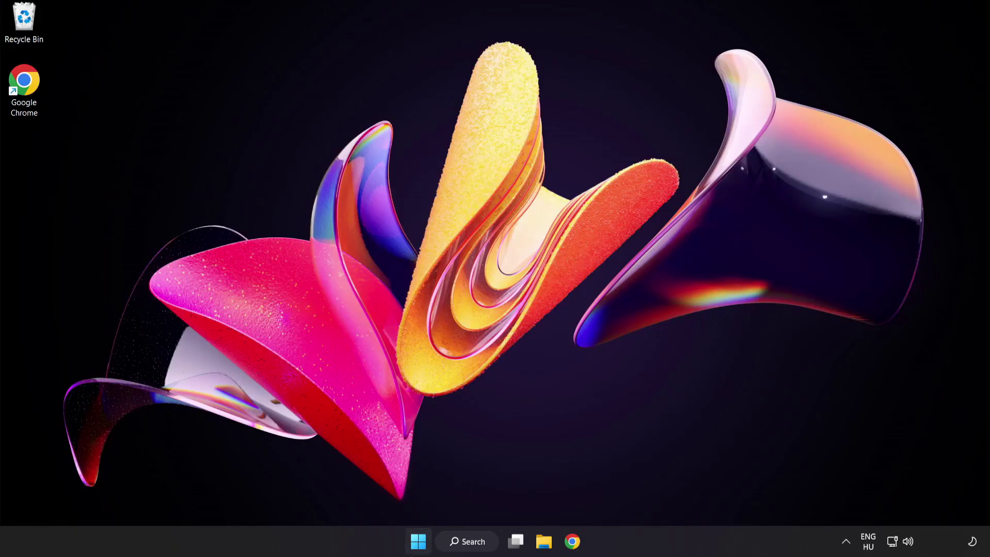
- Show the Start menu's power options listing Sleep, Shut down and Restart
left_click(418, 541)
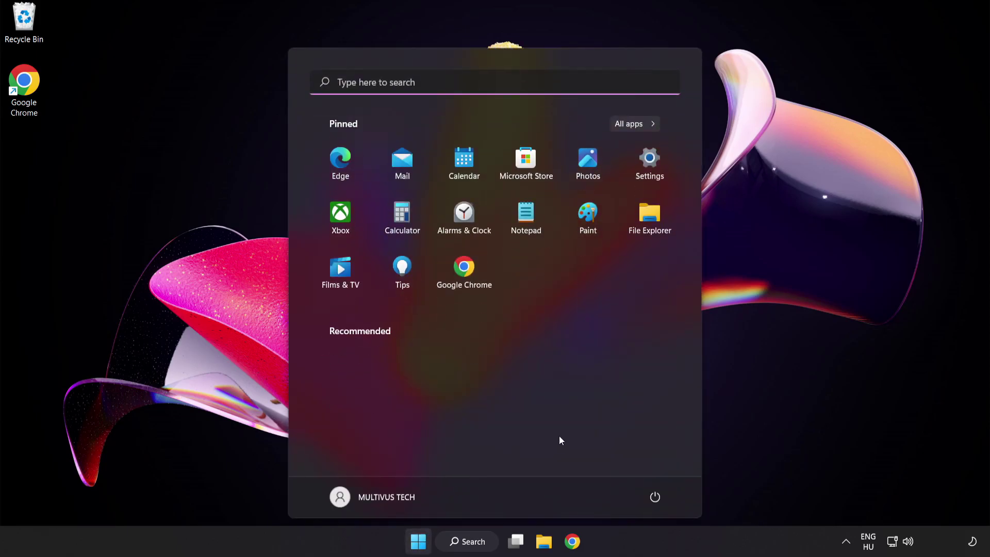
left_click(655, 497)
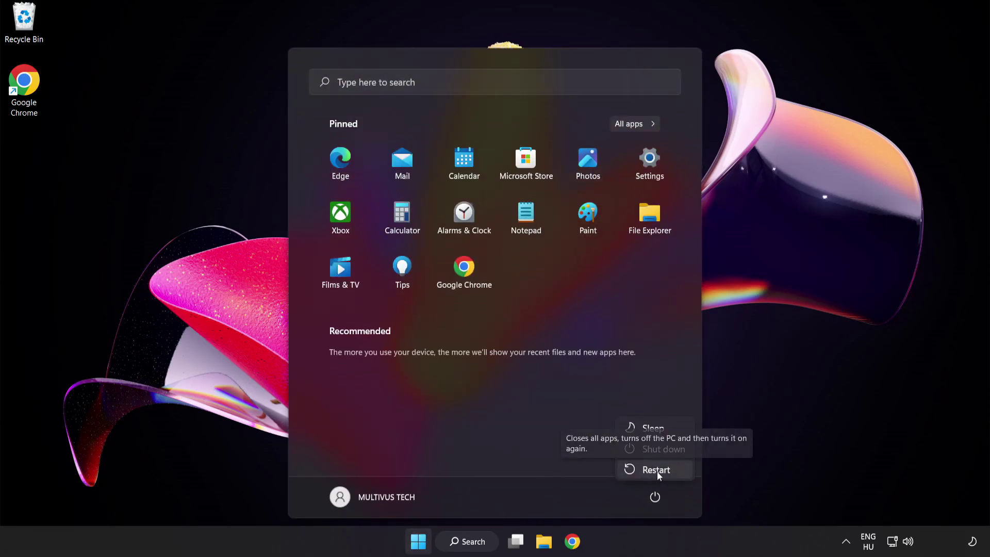